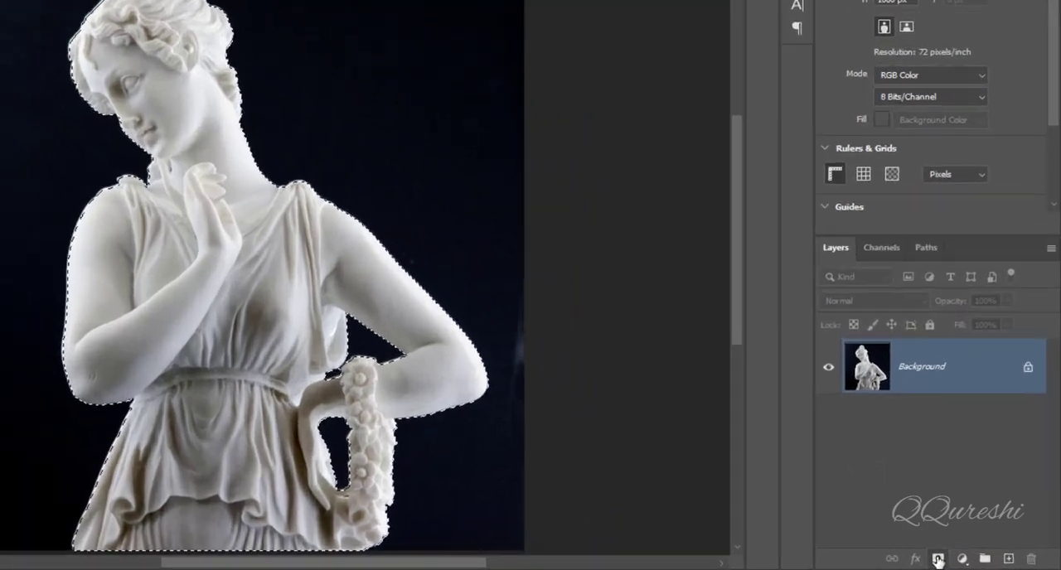
- Cut the statue out of its background with a layer mask made from the selection, apply the mask, and desaturate the statue
click(967, 563)
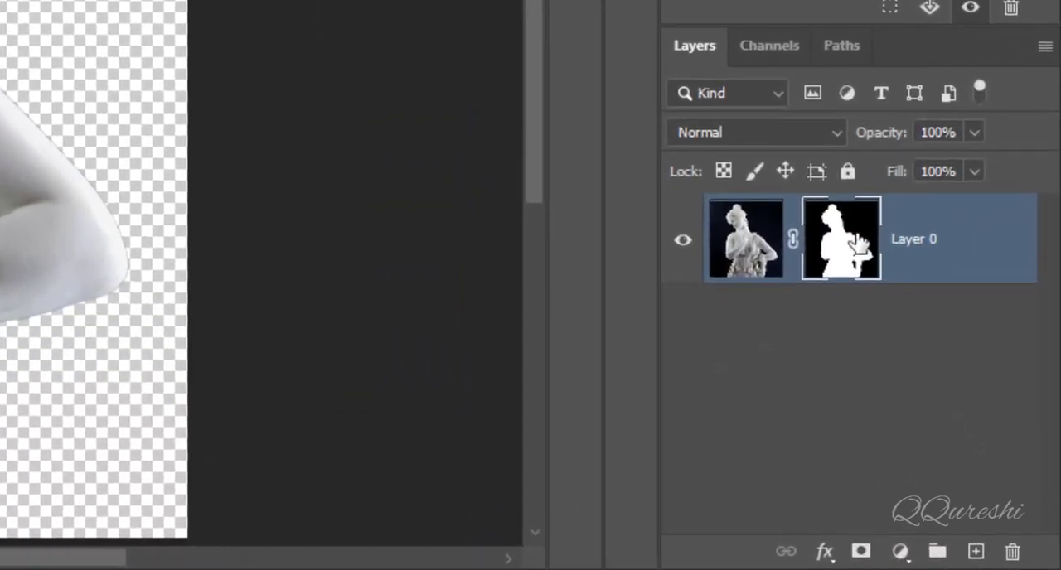
right_click(858, 242)
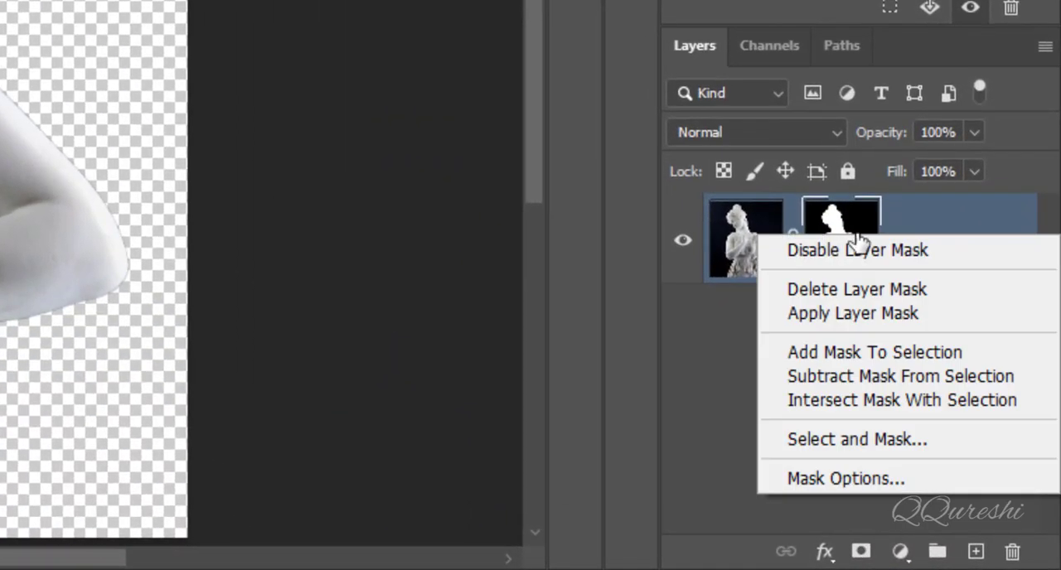
click(847, 318)
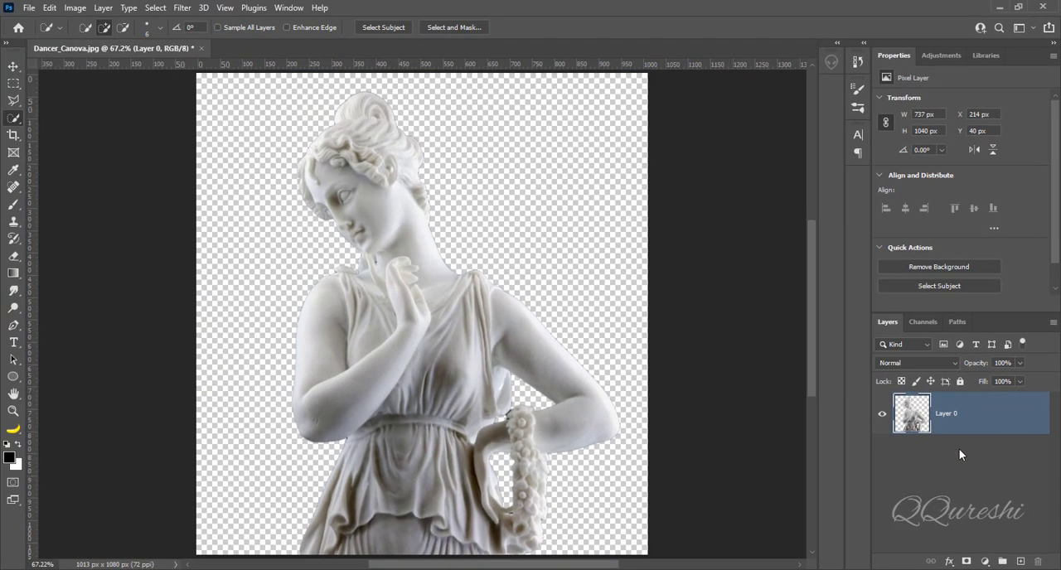
key(ctrl+shift+u)
key(e)
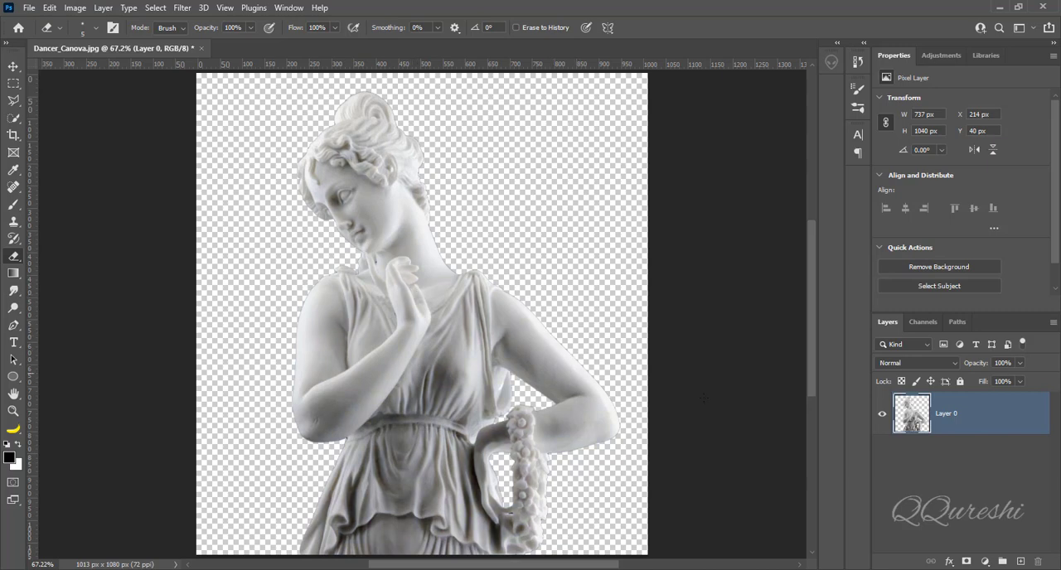
- Add a blue solid color fill layer with the color 4844ff and place it beneath the statue layer
click(996, 561)
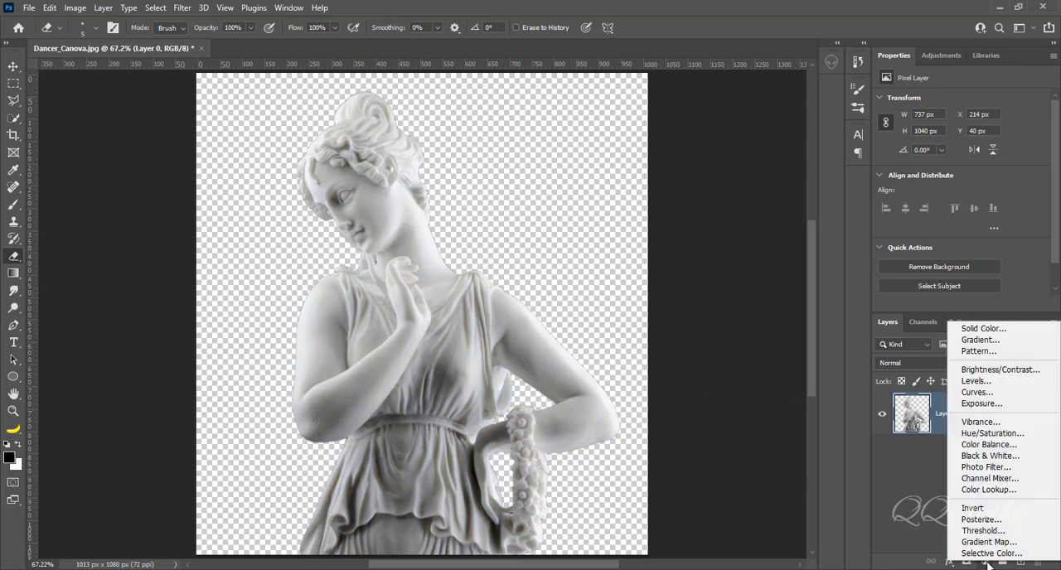
click(952, 329)
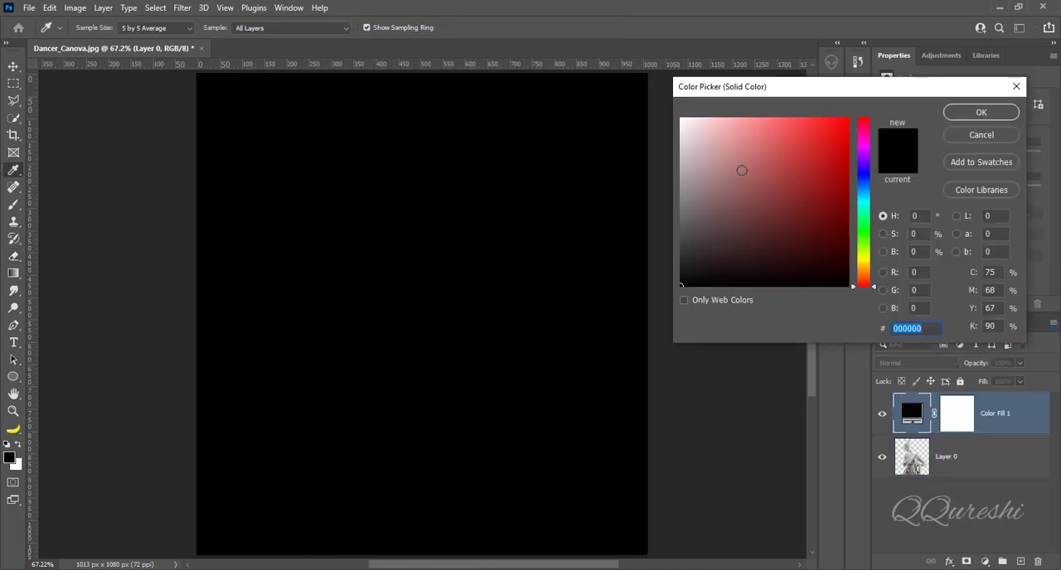
click(823, 116)
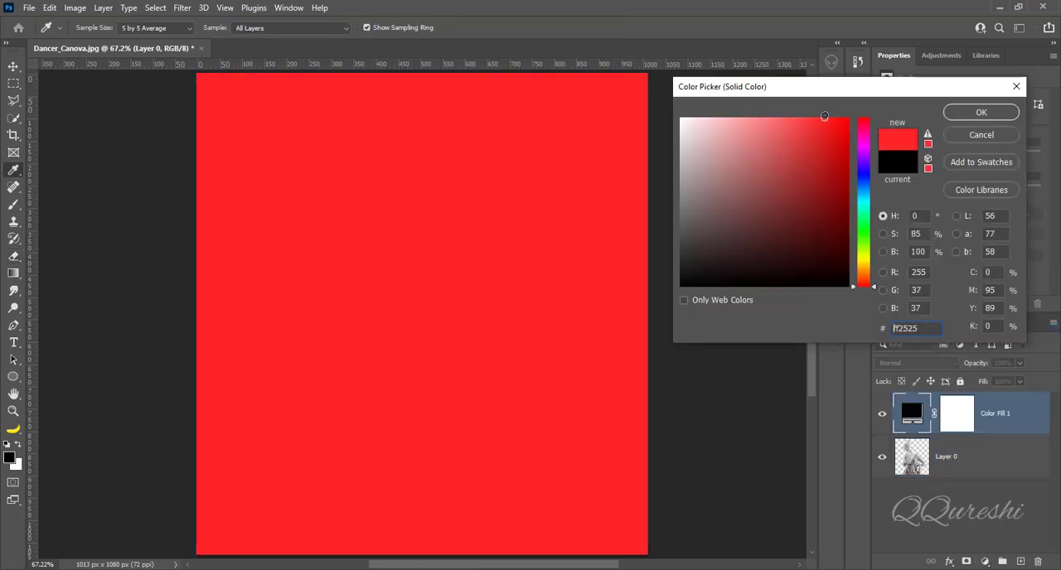
click(869, 173)
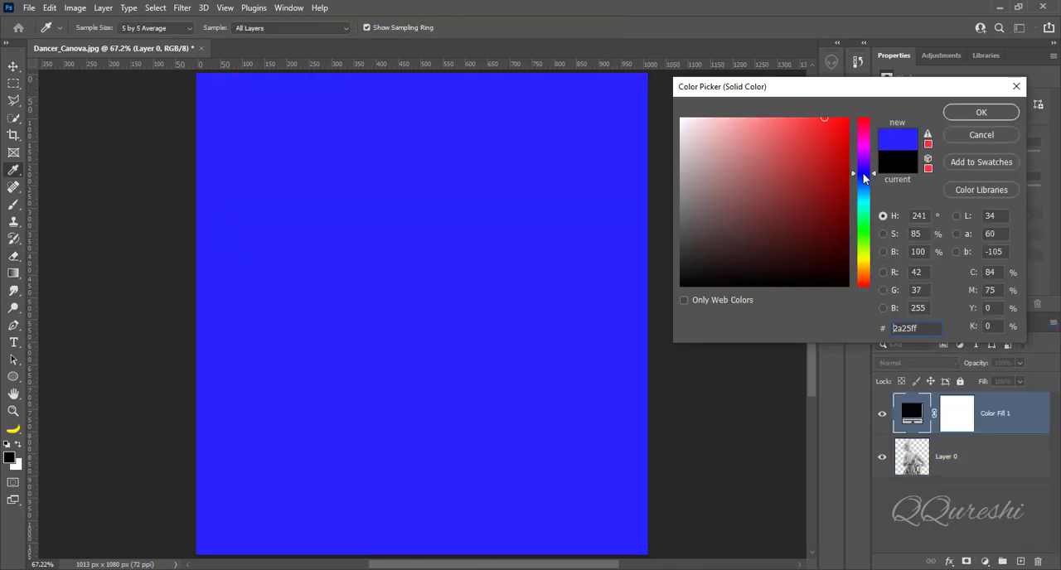
click(803, 118)
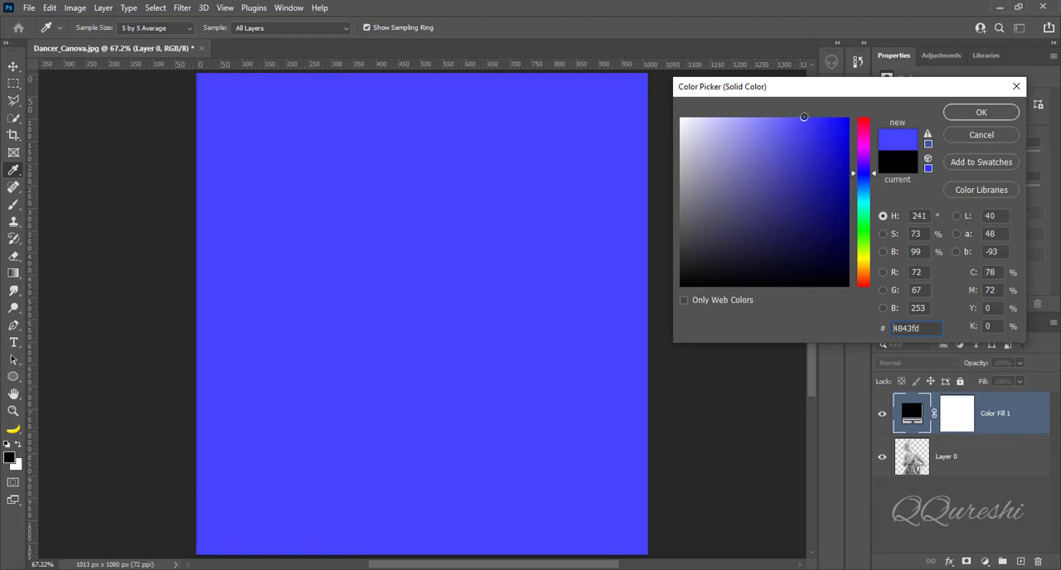
click(964, 114)
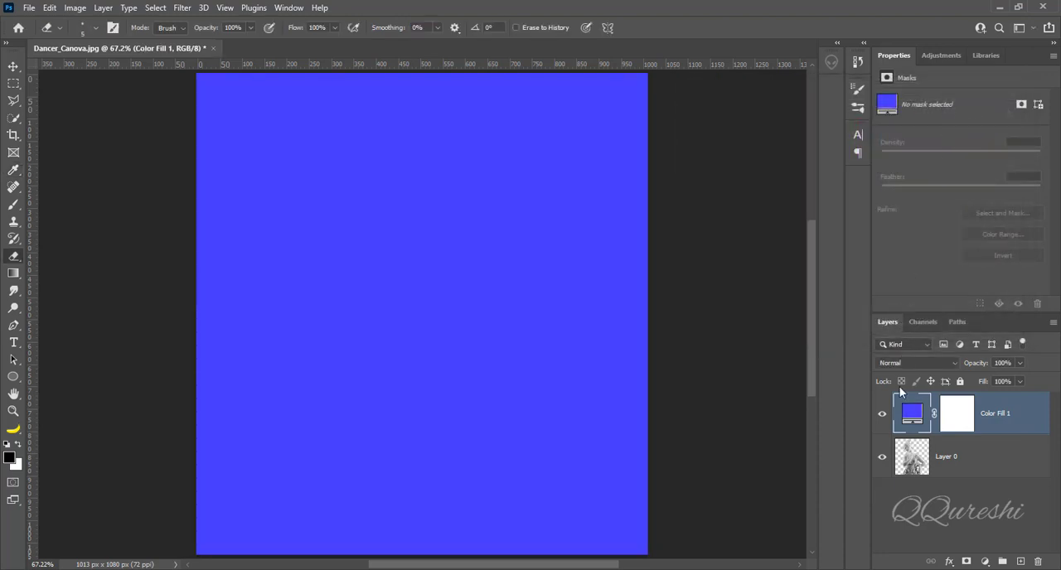
drag(913, 416, 918, 483)
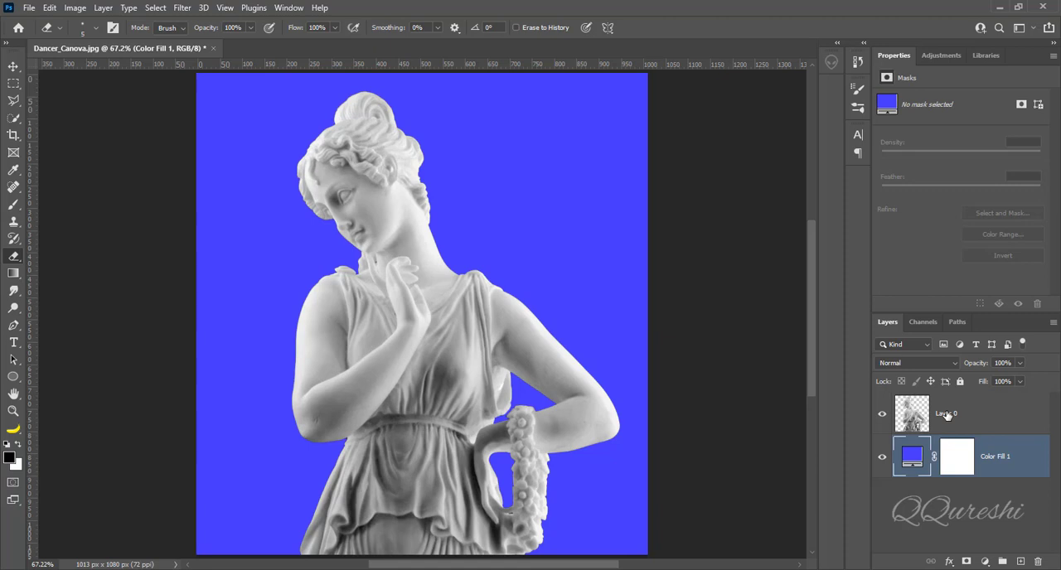
- Blend an inverted duplicate of the statue layer in Difference mode and merge it with the original statue layer
click(948, 416)
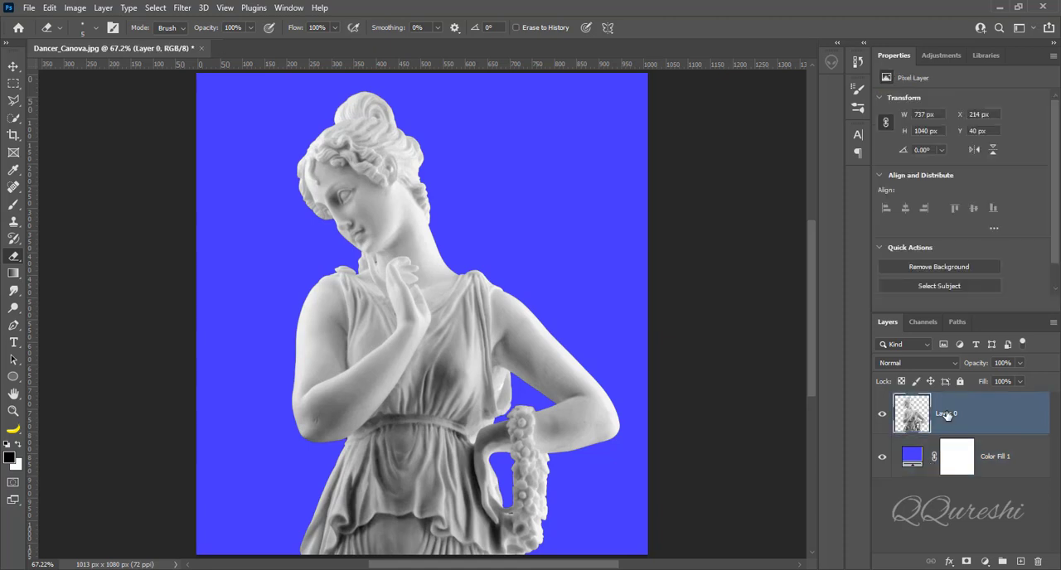
key(ctrl+j)
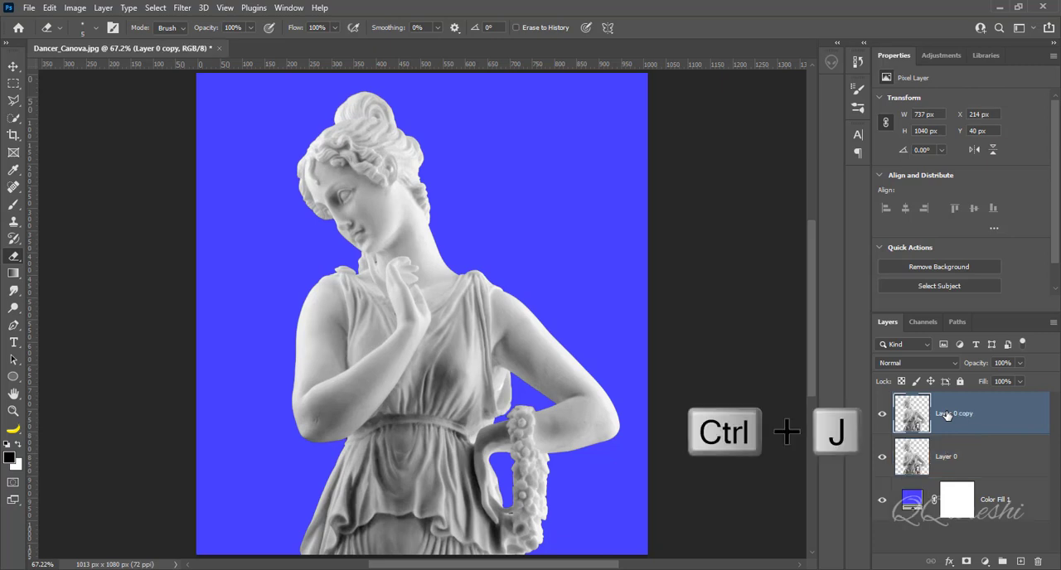
click(908, 363)
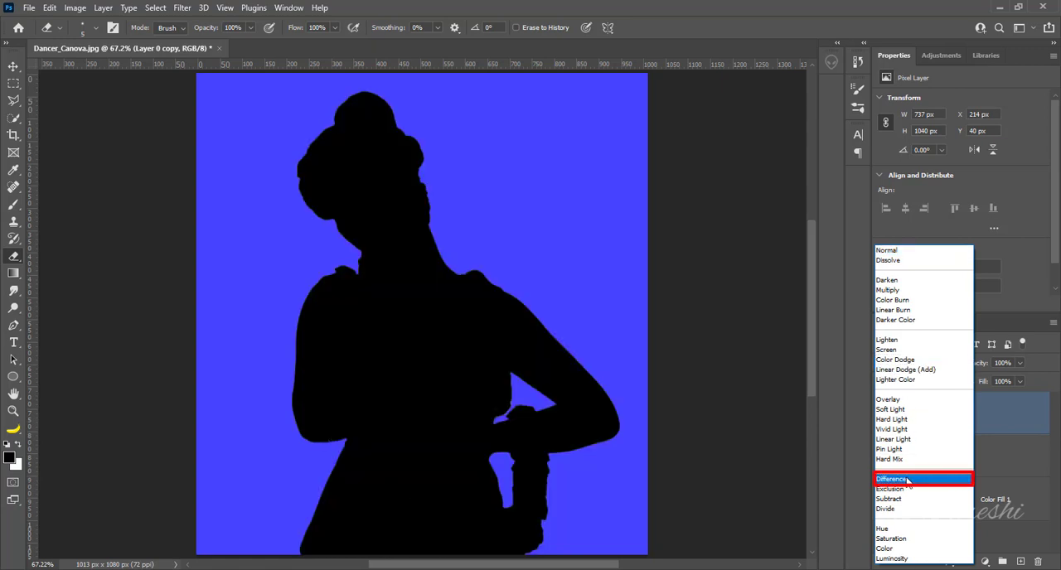
click(907, 480)
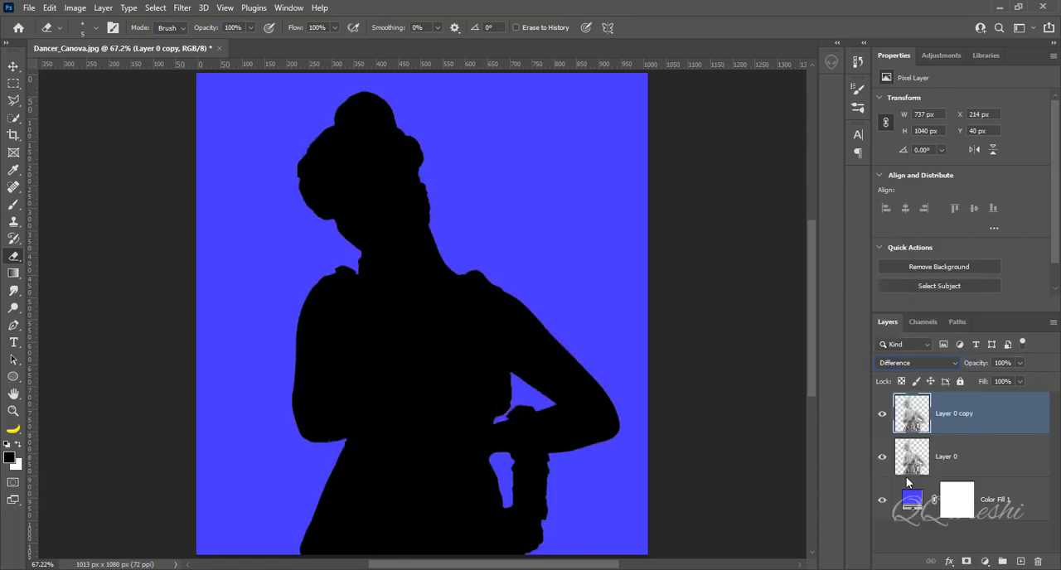
key(ctrl+i)
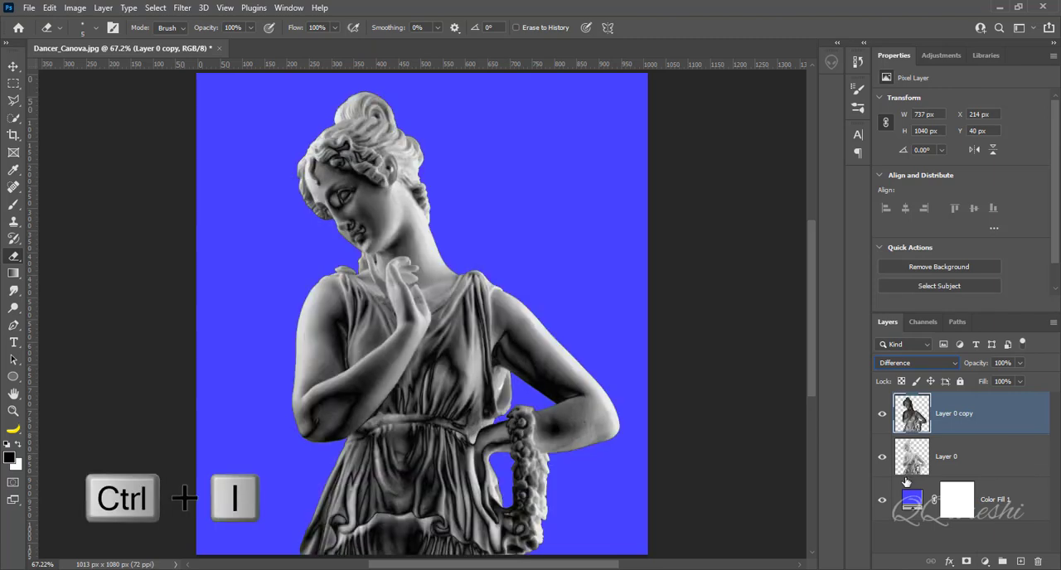
shift+click(957, 457)
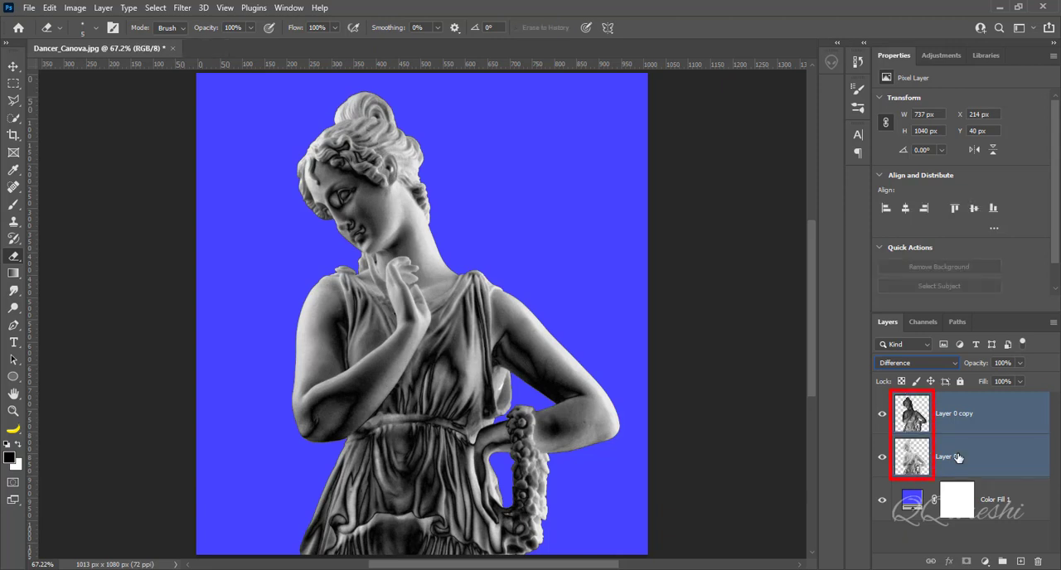
key(ctrl+e)
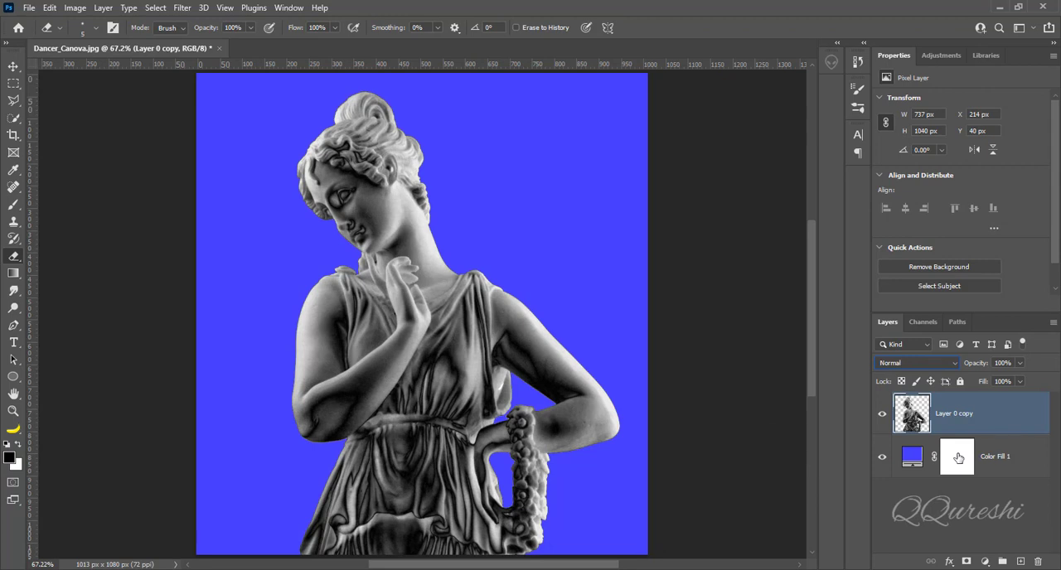
- Duplicate the merged statue layer as an inverted Difference copy and merge the two statue layers again
key(ctrl+j)
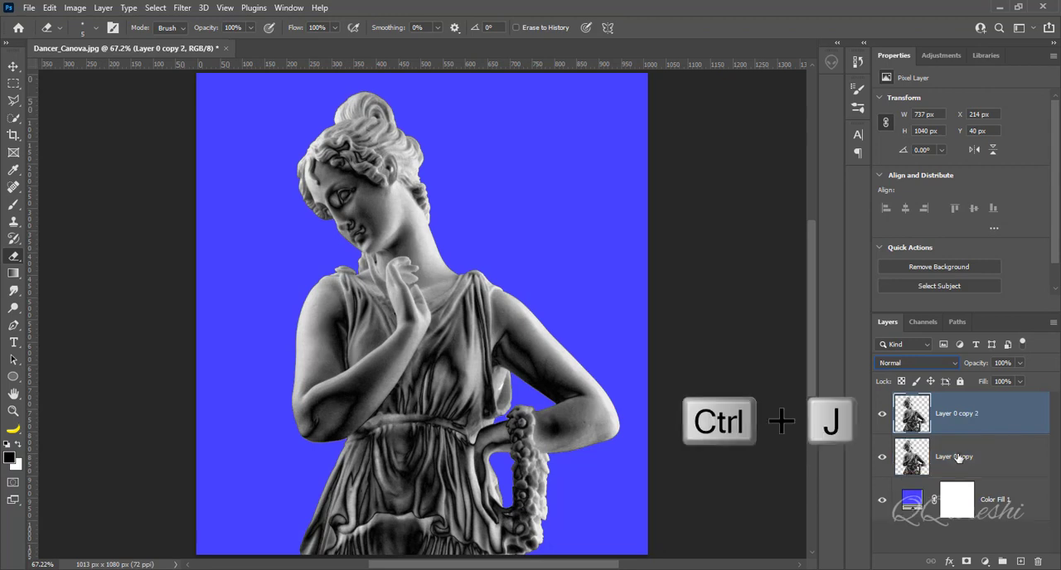
click(907, 365)
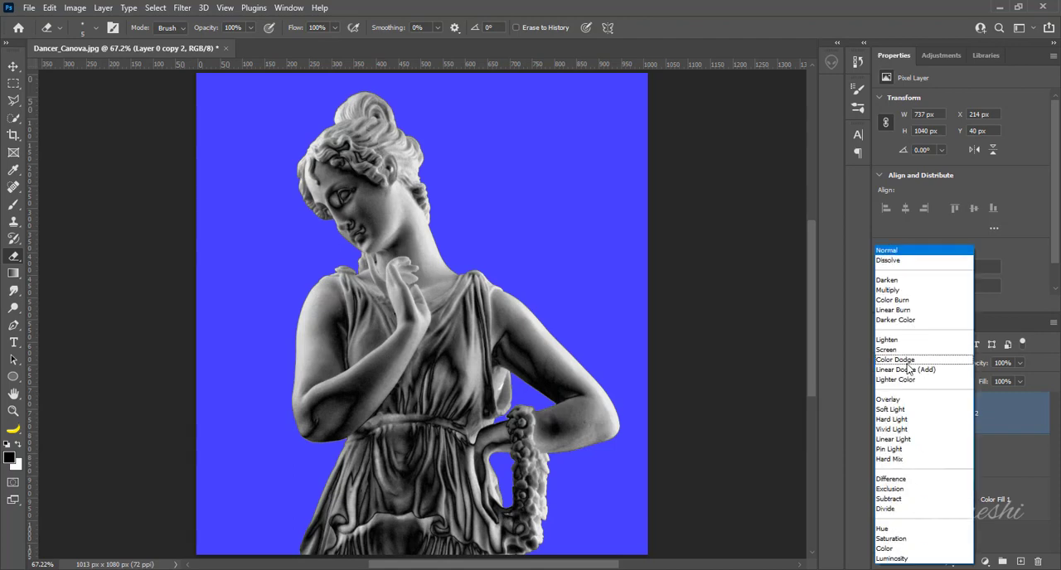
click(891, 481)
key(ctrl+i)
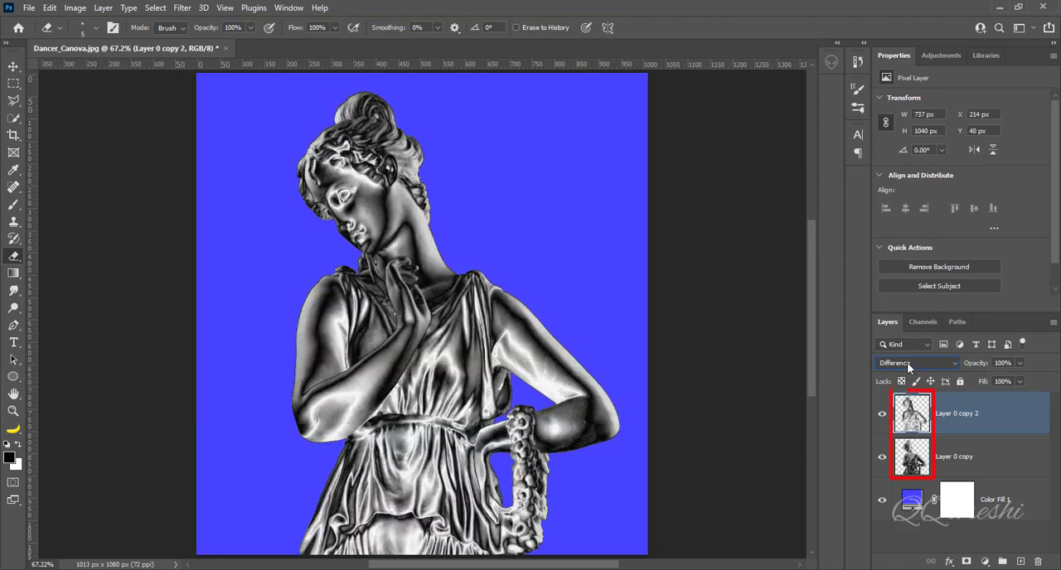
key(ctrl+e)
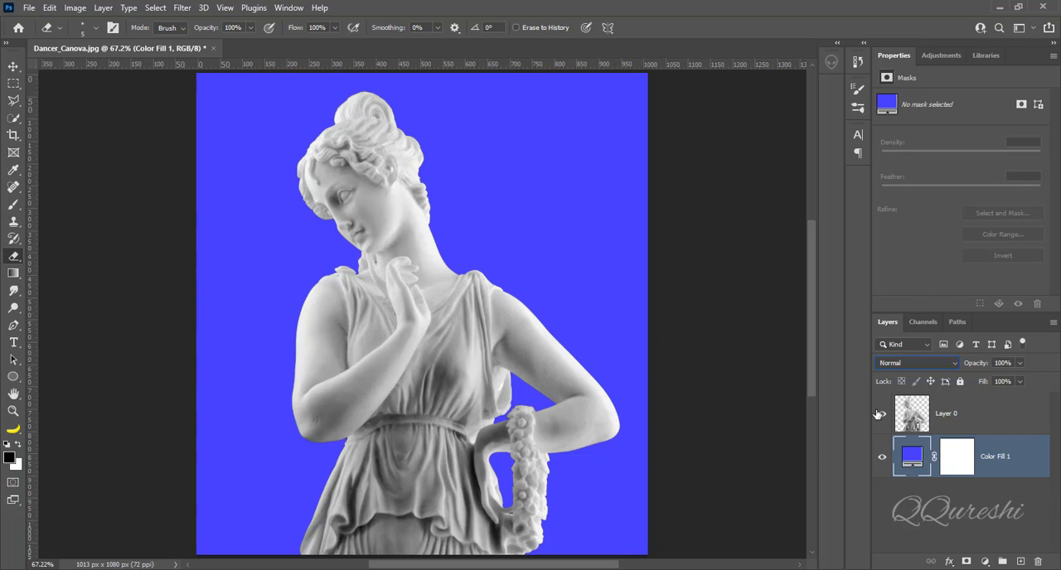
- Add a Curves adjustment clipped to the statue layer, shaping the RGB curve into a wave with four high peaks and four low valleys
click(953, 415)
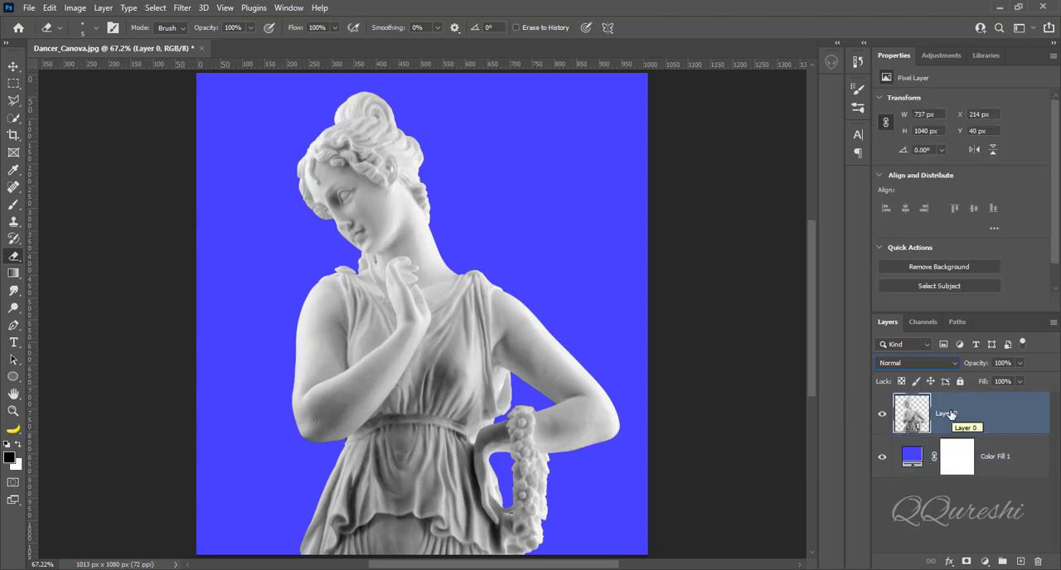
click(984, 561)
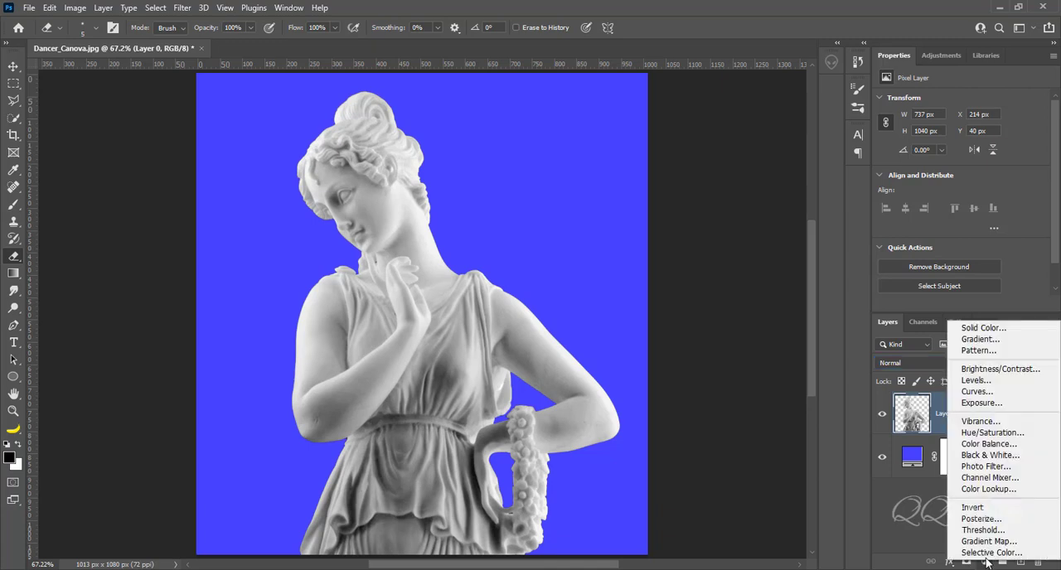
click(998, 393)
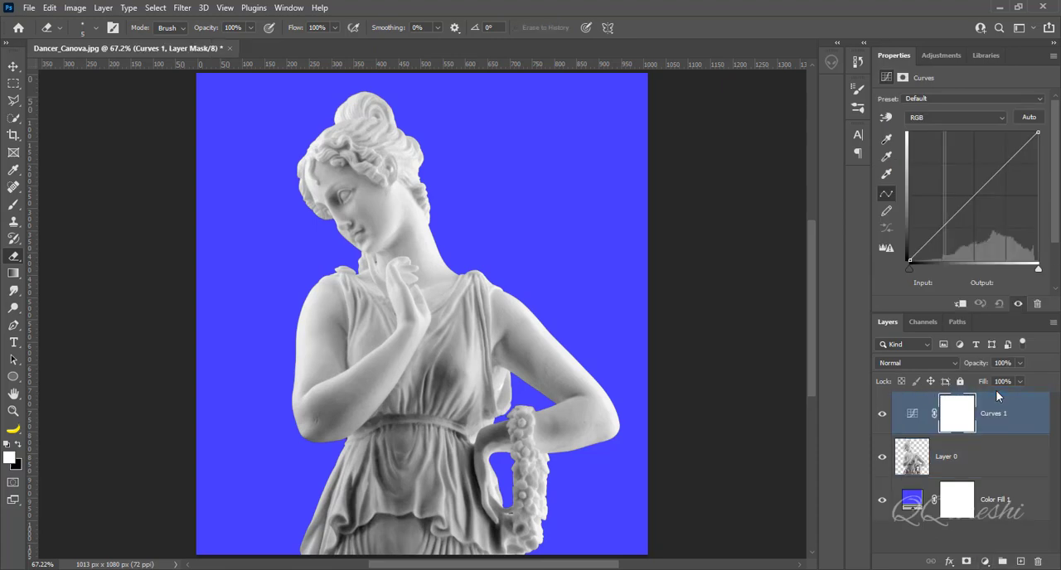
mouse_move(1020, 150)
mouse_down()
mouse_move(1023, 234)
mouse_move(1008, 246)
mouse_move(1009, 153)
mouse_move(989, 143)
mouse_move(992, 233)
mouse_up()
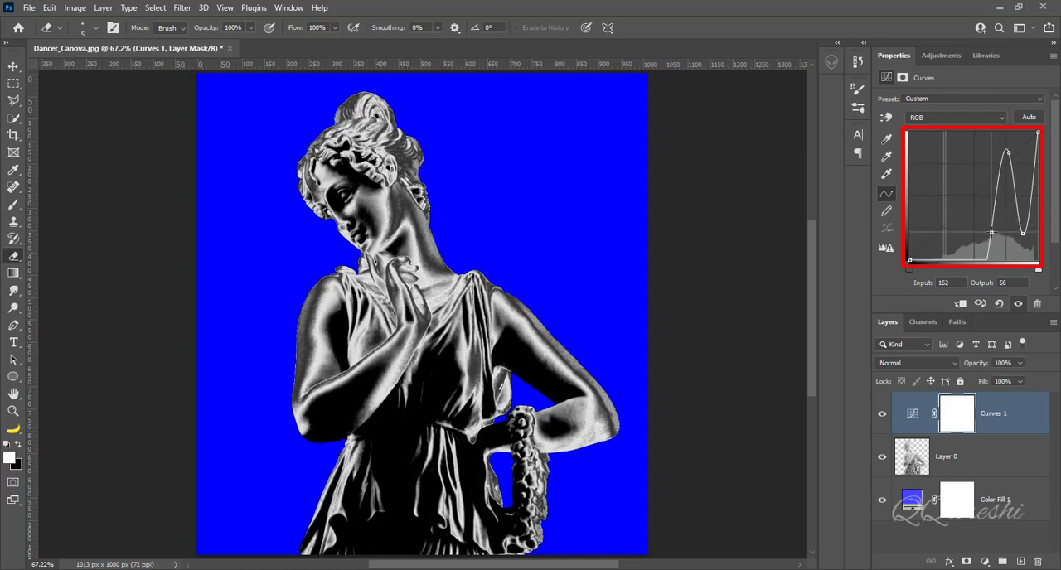
click(979, 201)
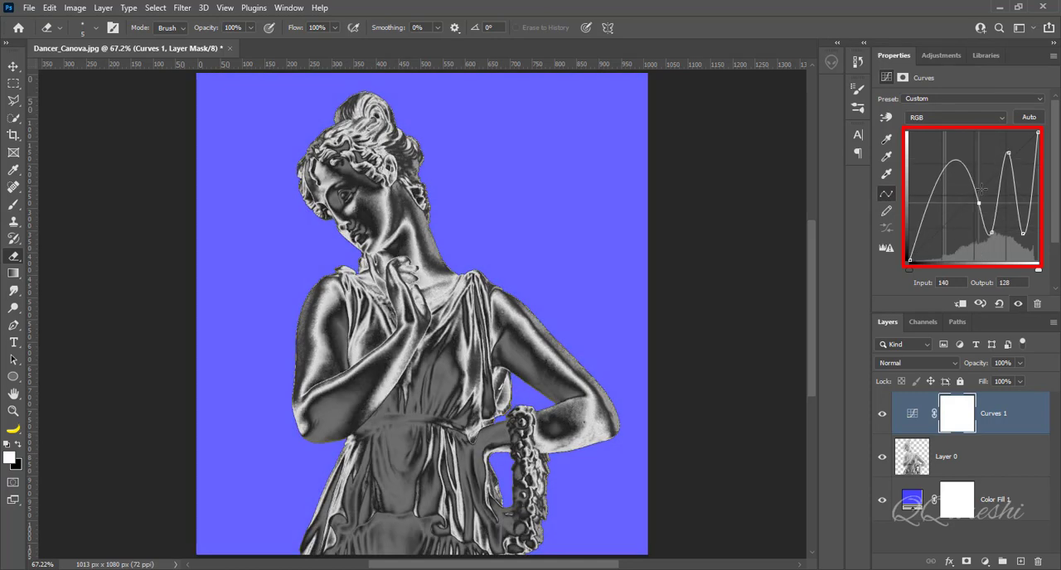
drag(981, 189, 922, 153)
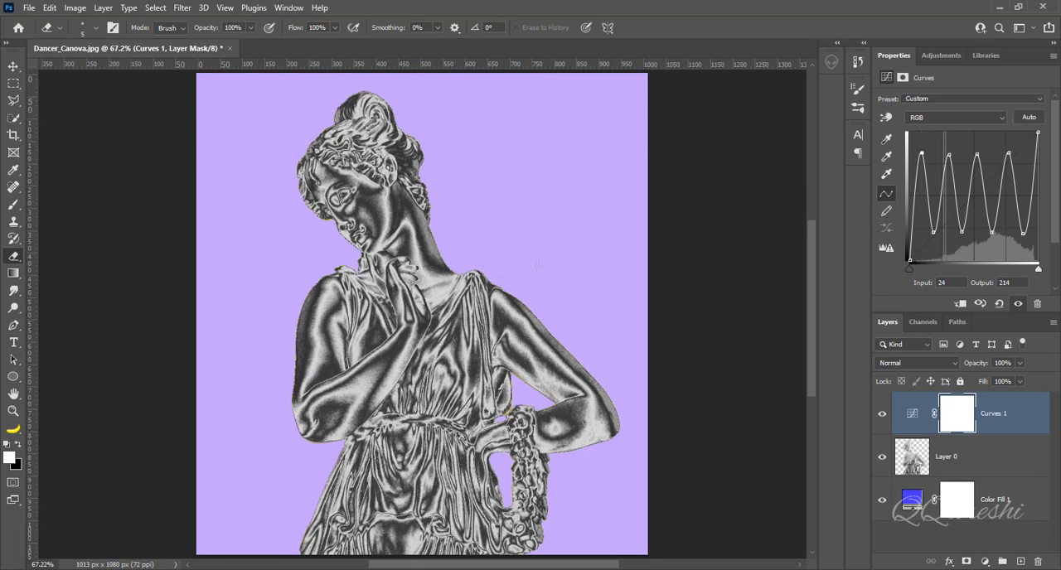
click(960, 305)
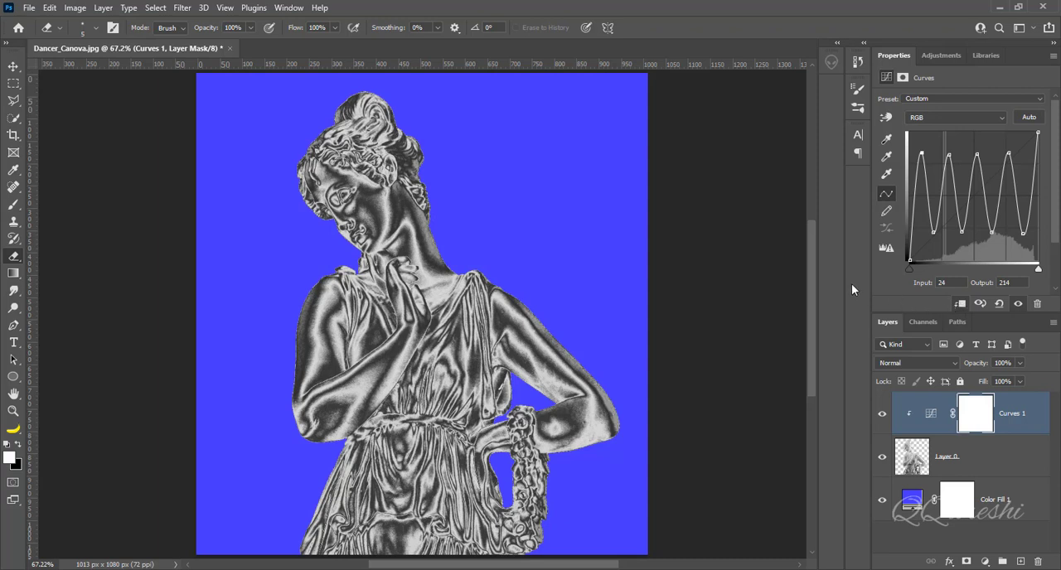
- Add a Levels adjustment layer above the Curves adjustment and clip it to the statue
click(985, 562)
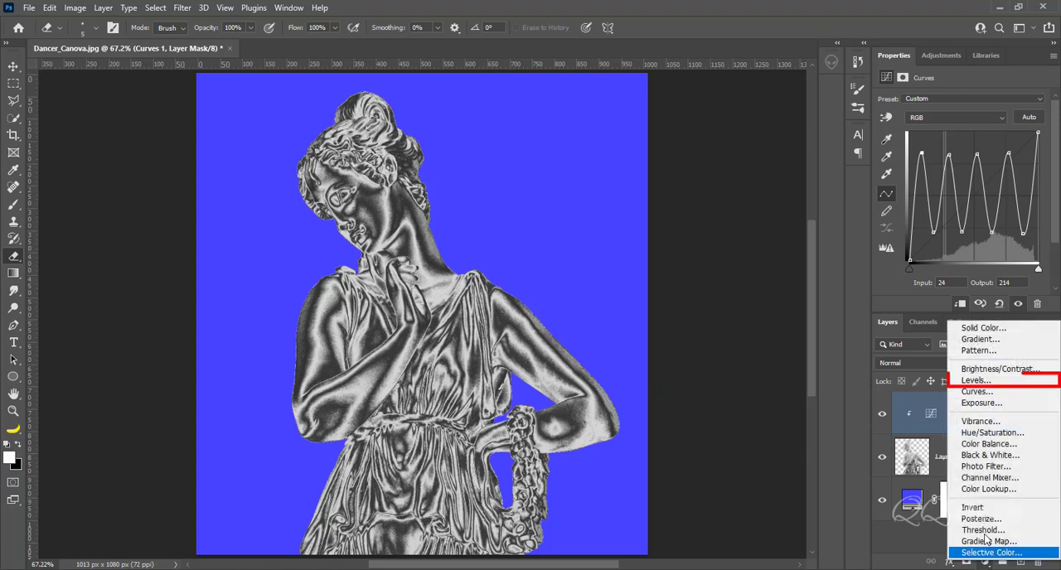
click(997, 384)
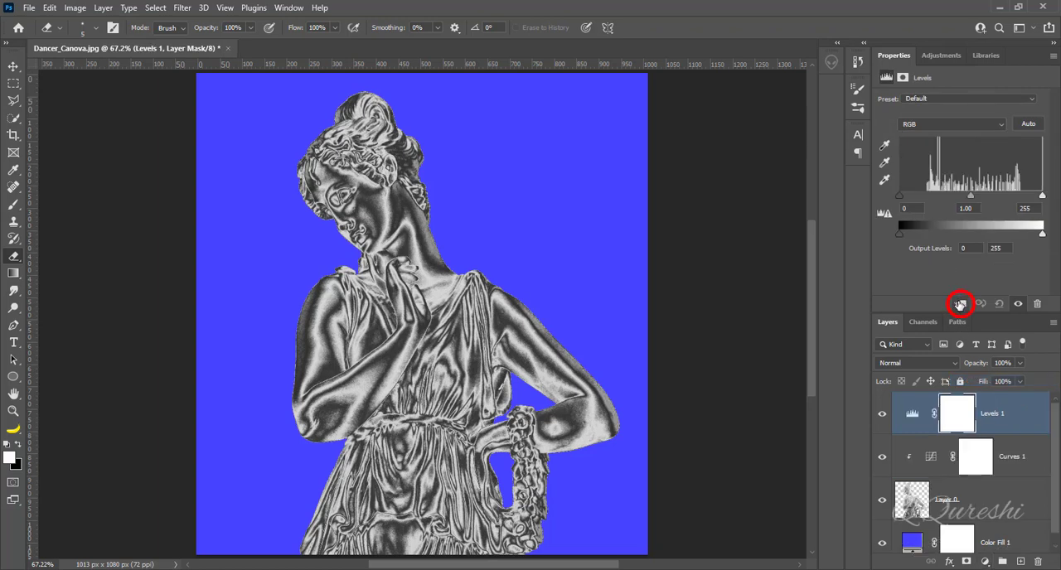
click(960, 304)
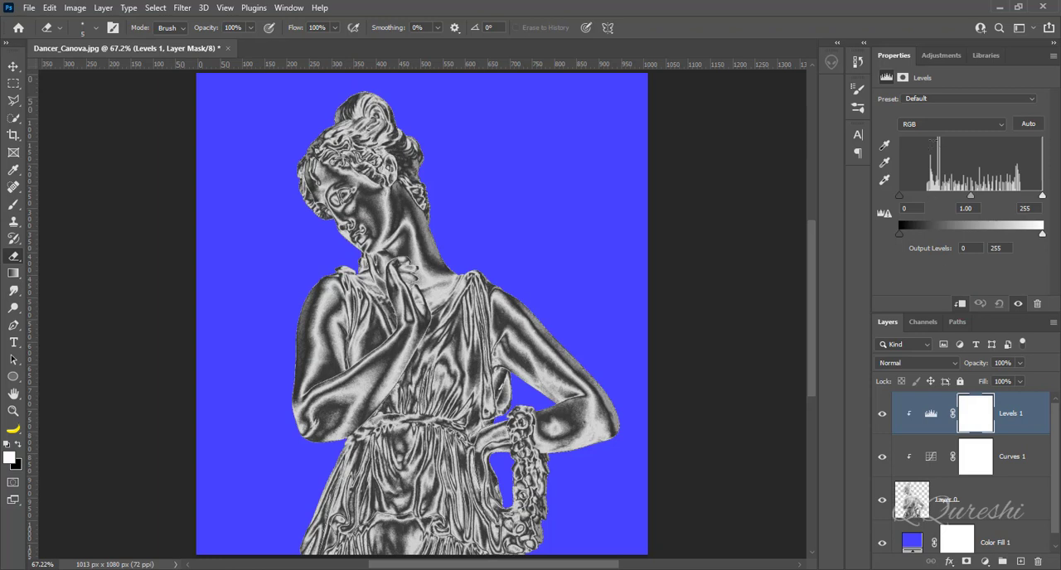
- Set the Red channel's white input level to 100 in the Levels adjustment
click(935, 125)
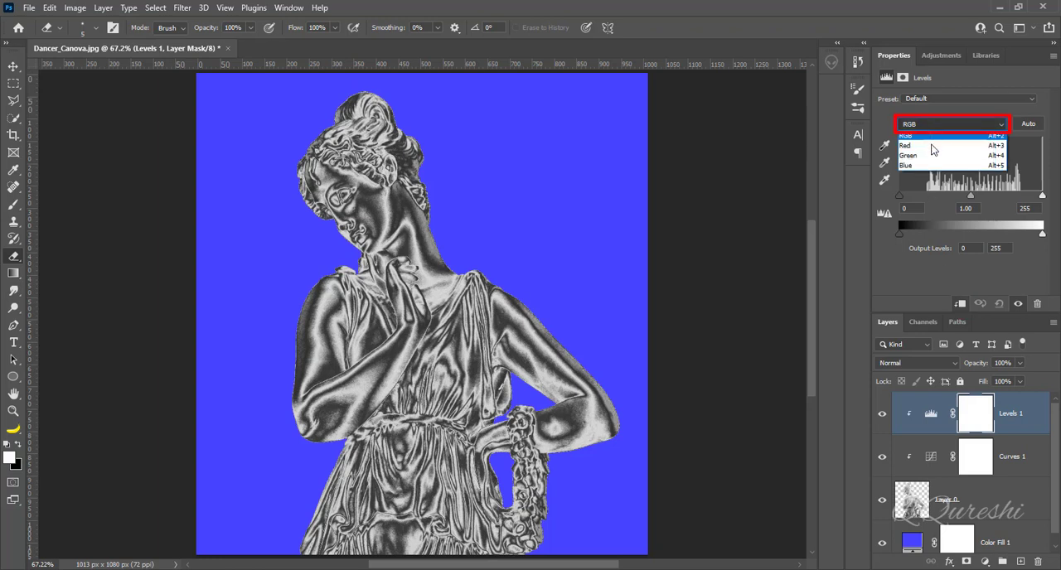
click(932, 153)
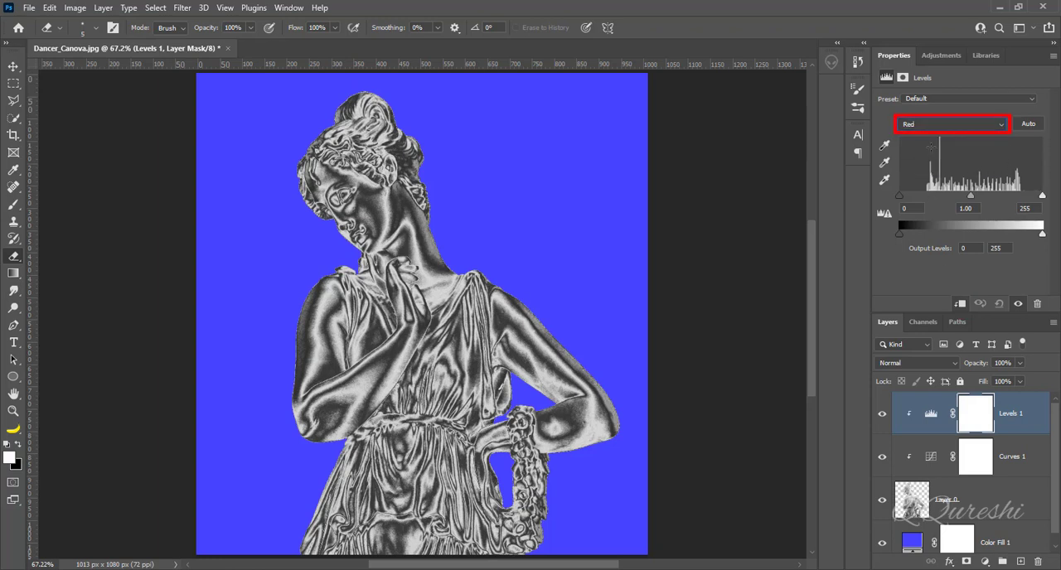
click(1028, 208)
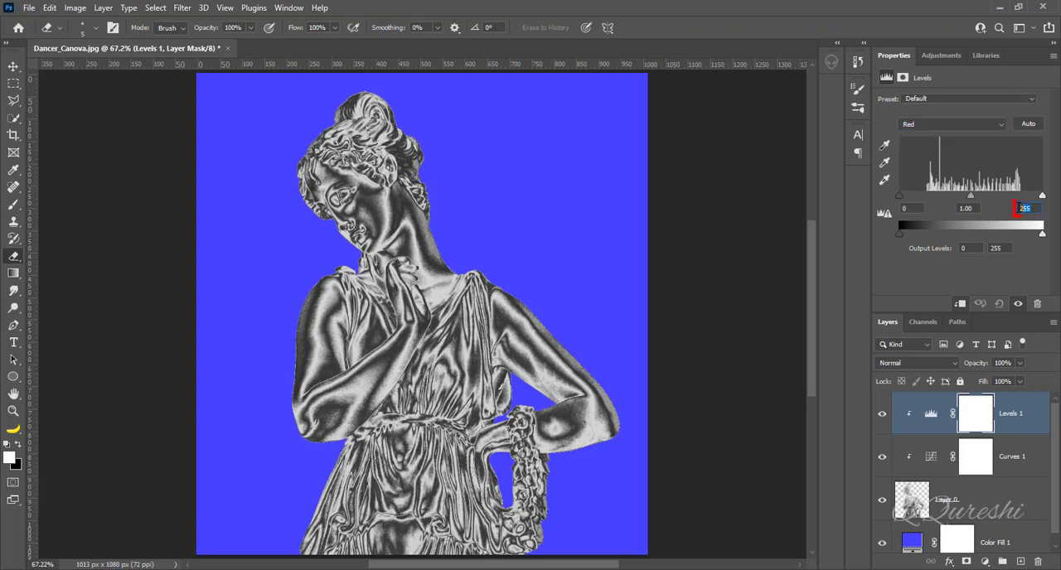
text(100)
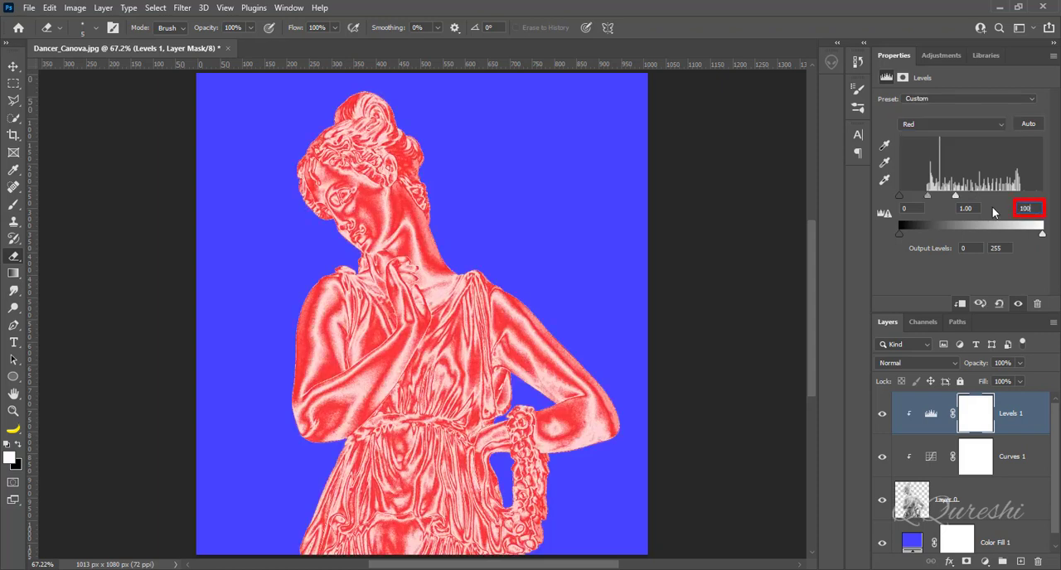
- Set the Green channel's white input level to 200 in the Levels adjustment
click(934, 127)
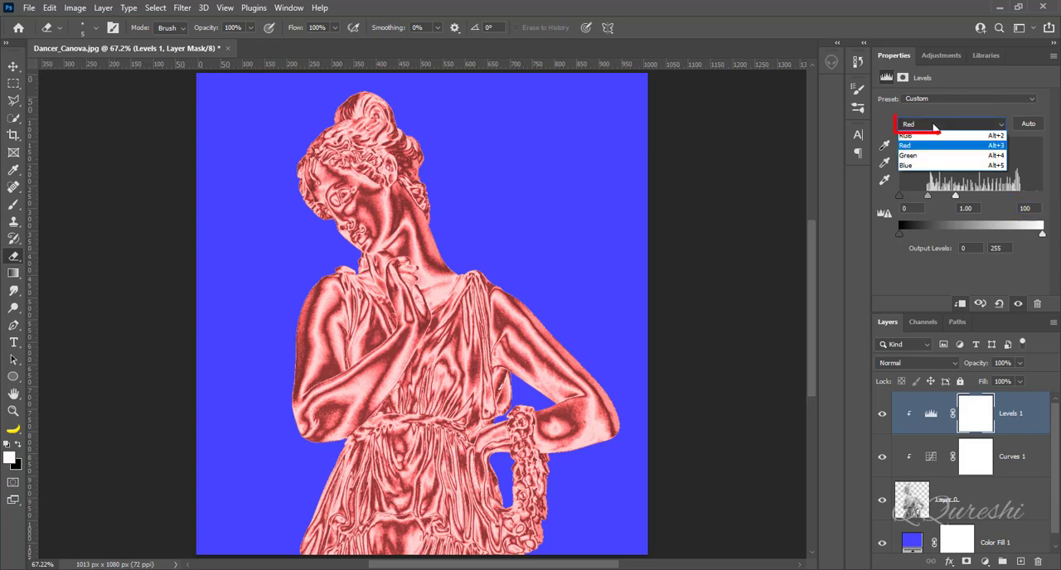
click(930, 162)
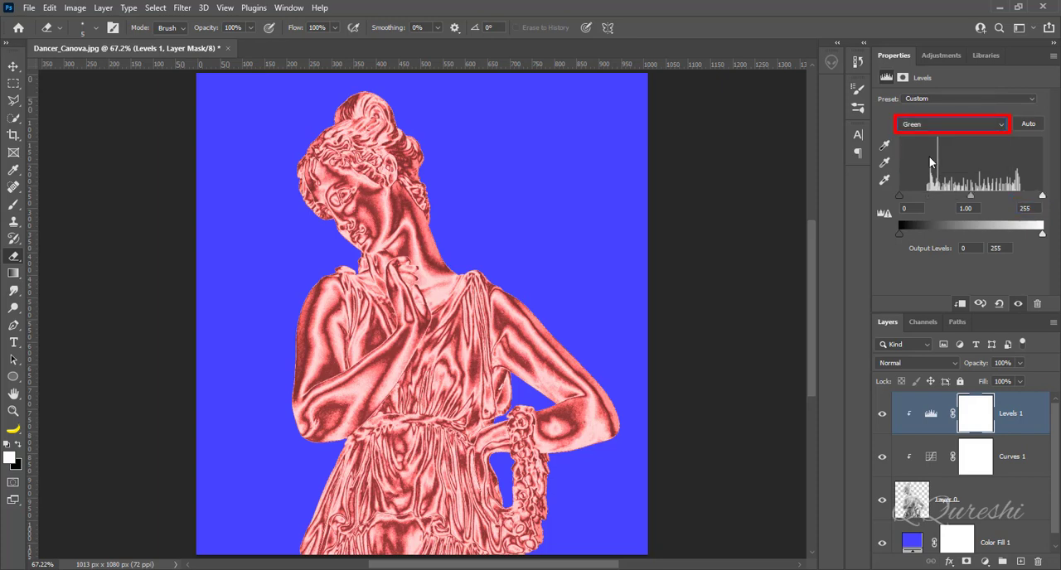
double_click(1031, 208)
text(200)
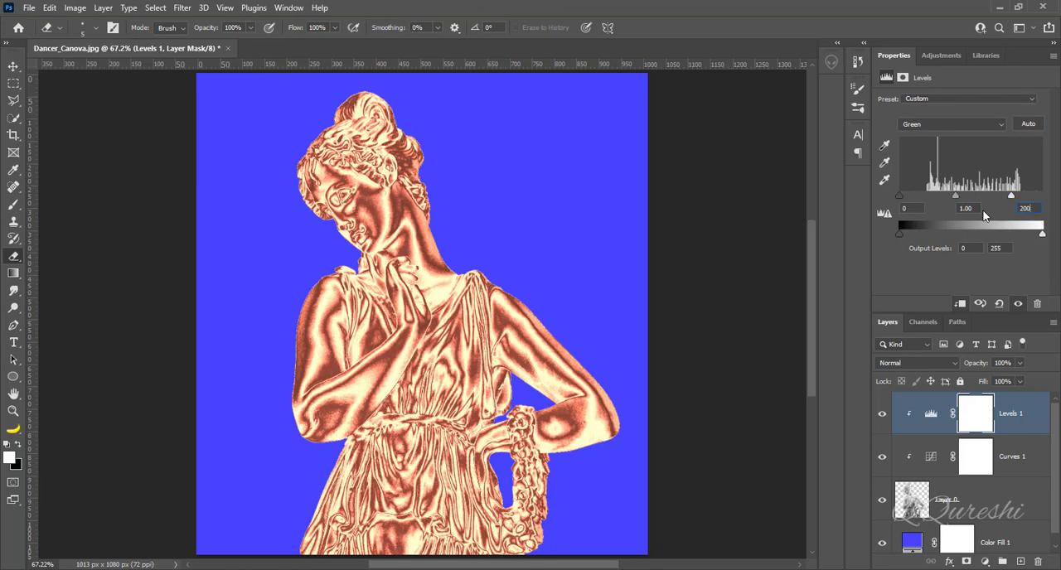
- Set the Blue channel's black input level to 100 in the Levels adjustment
click(936, 126)
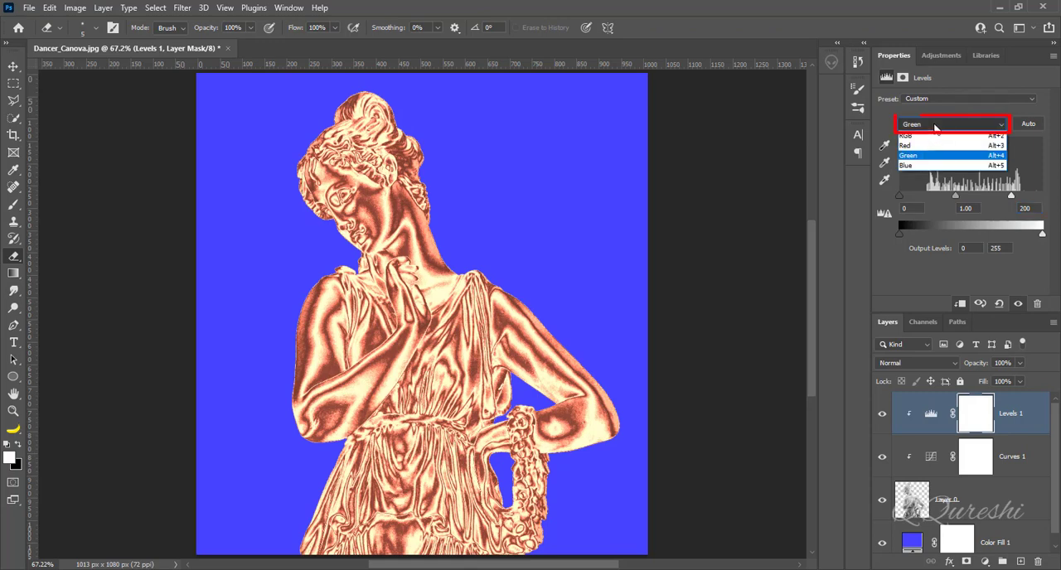
click(925, 169)
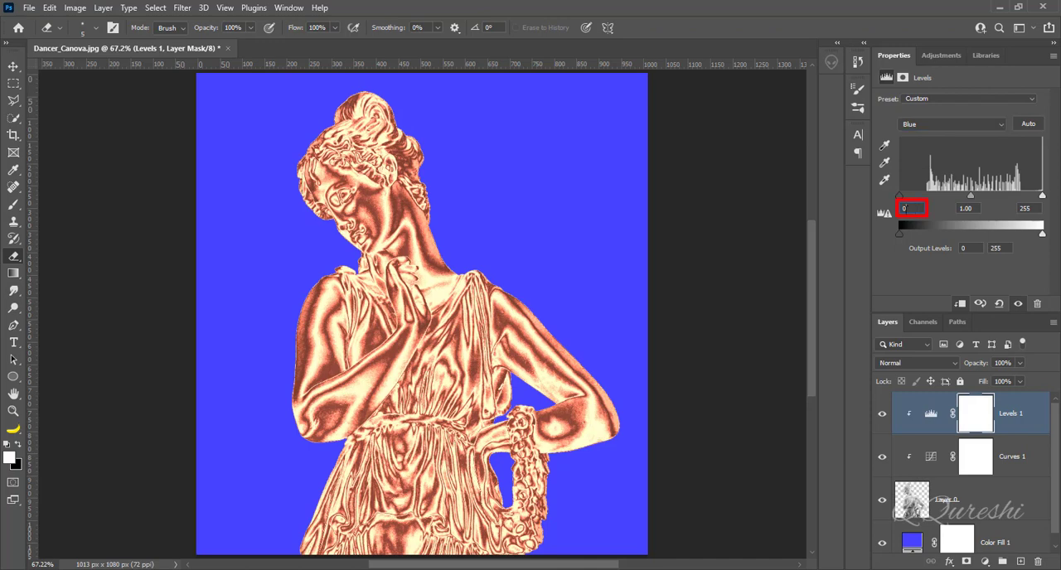
double_click(905, 208)
text(100)
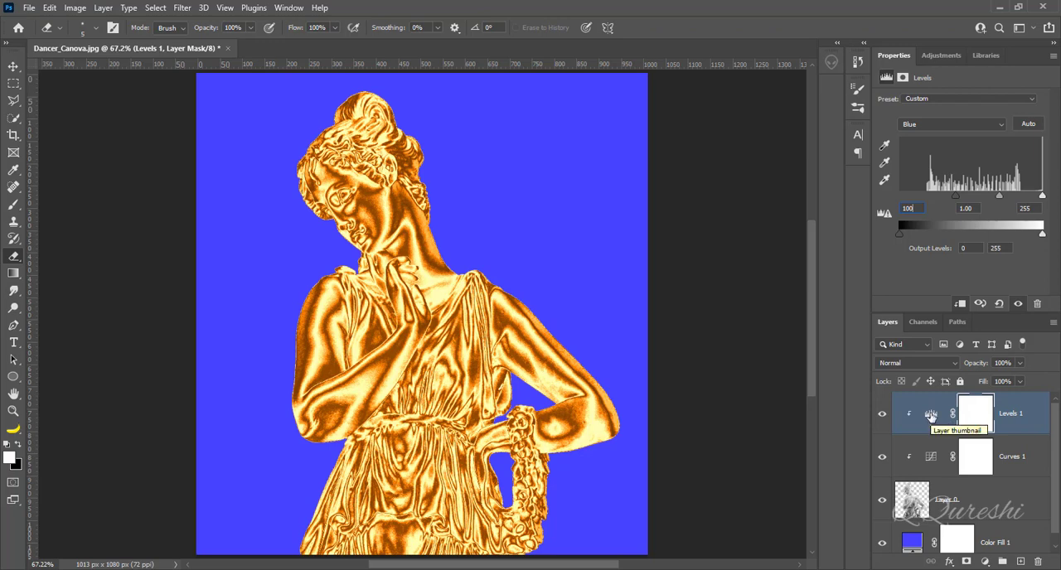
- Delete the Levels adjustment layer and add a second Curves adjustment above the first, clipped to the statue
click(930, 415)
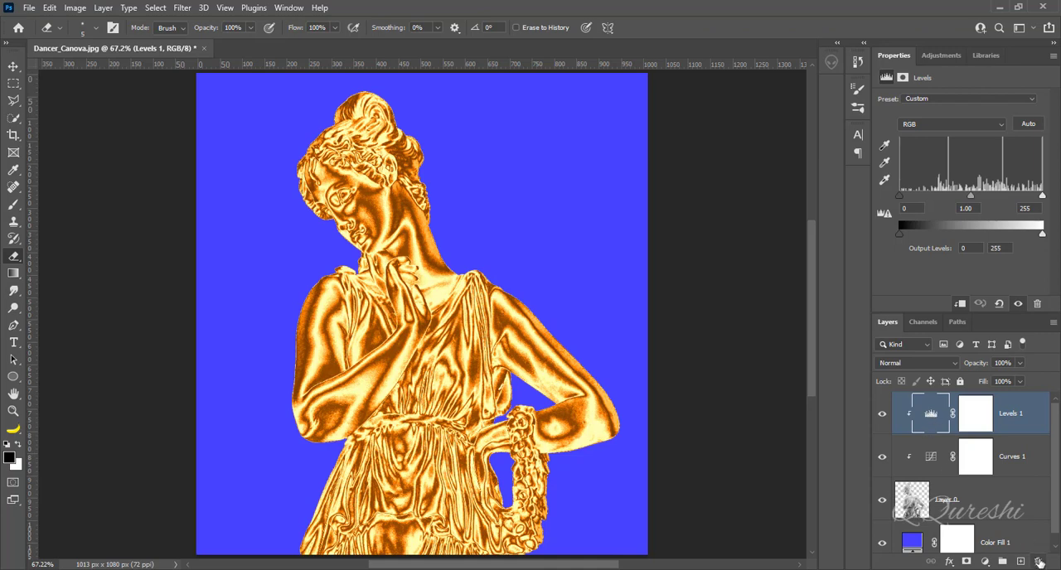
click(1038, 562)
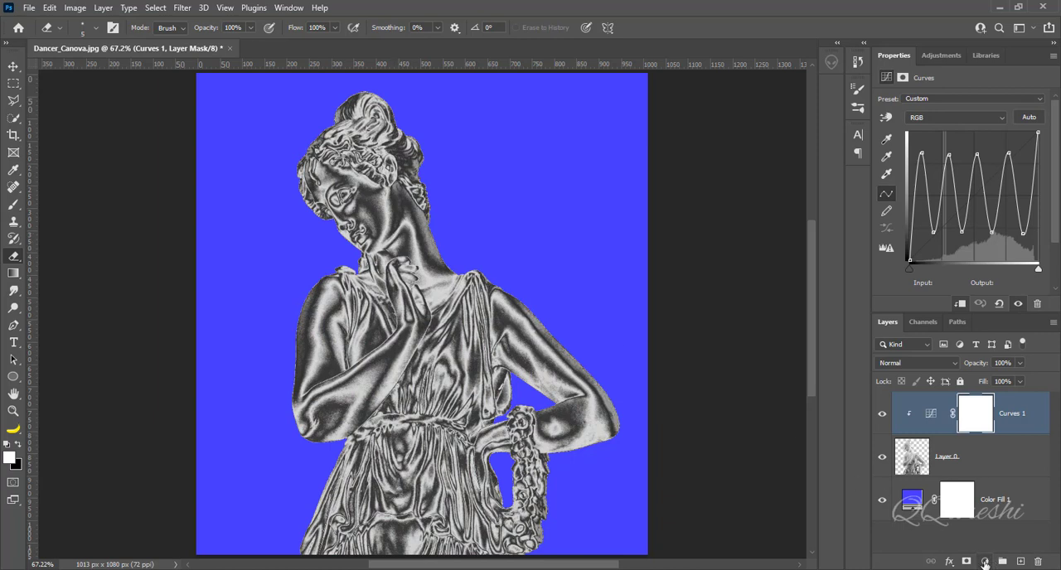
click(985, 563)
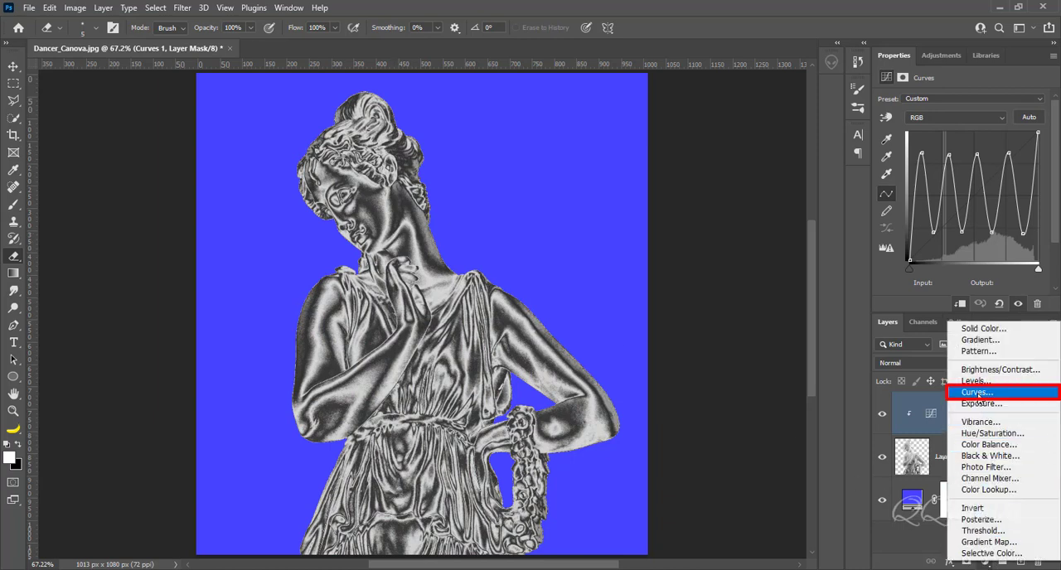
click(978, 394)
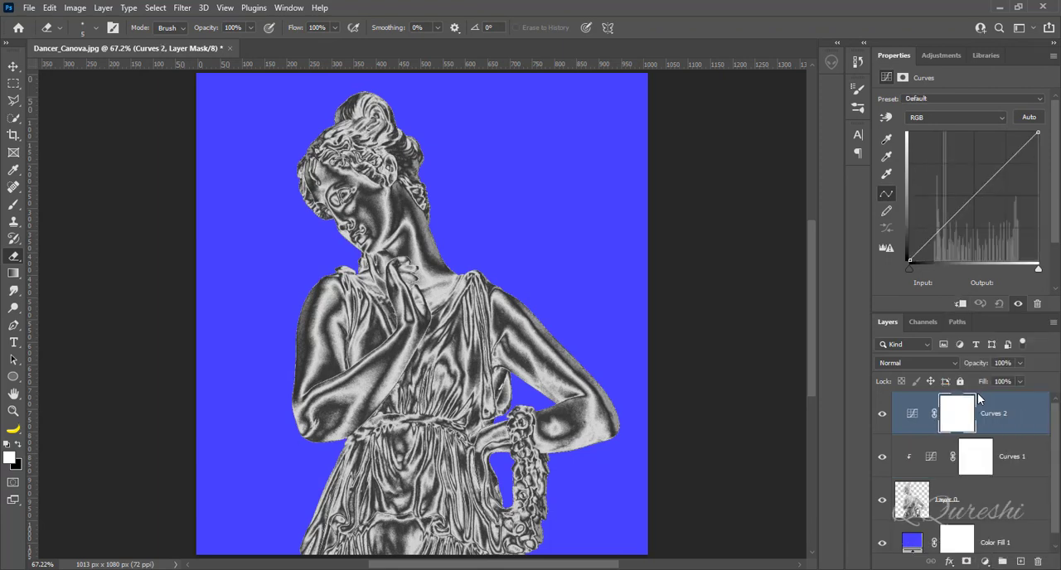
click(960, 304)
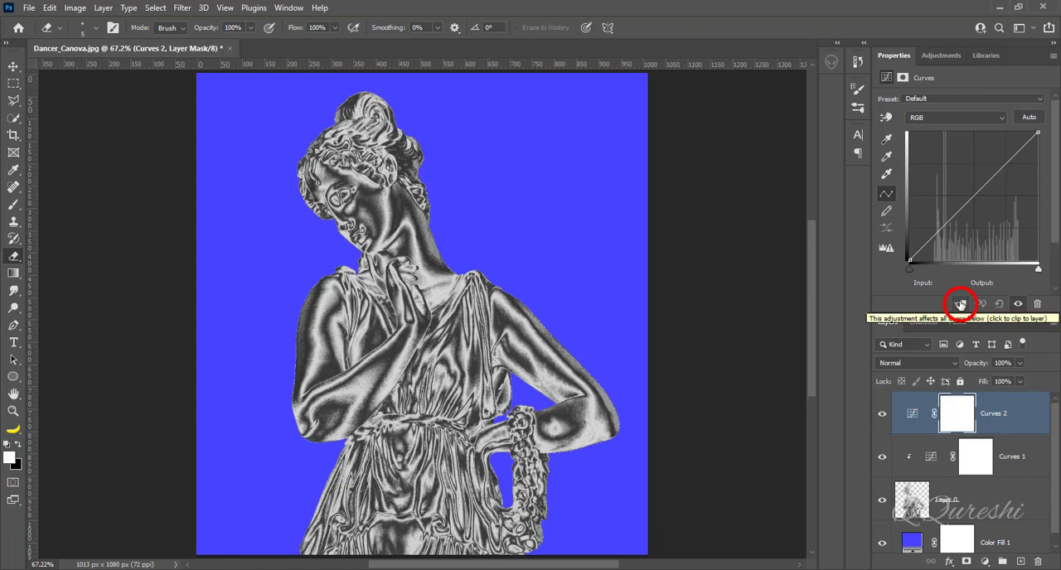
click(959, 304)
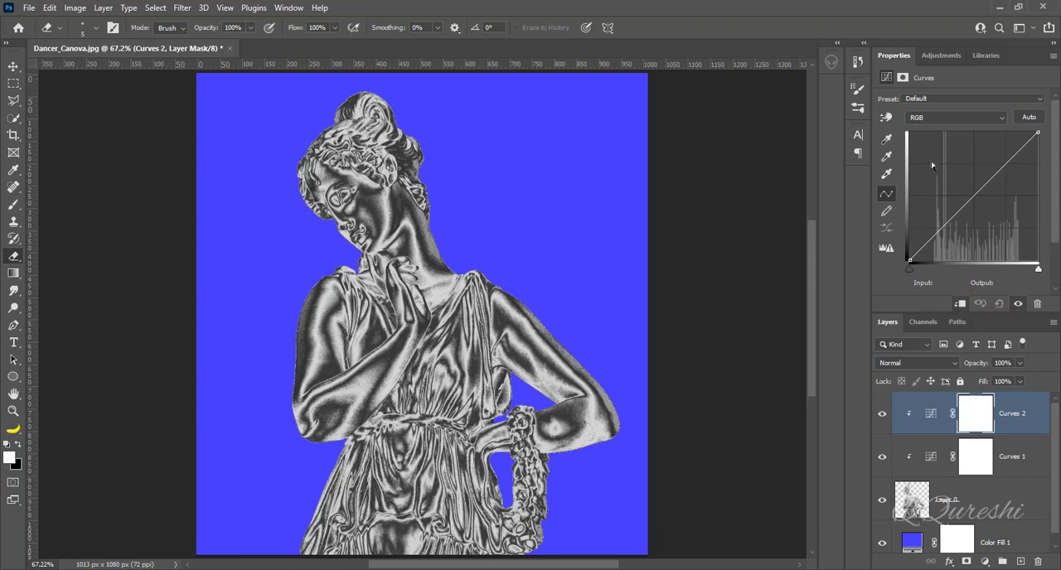
- Set the Red channel's white point to input 100 in the second Curves adjustment
click(930, 120)
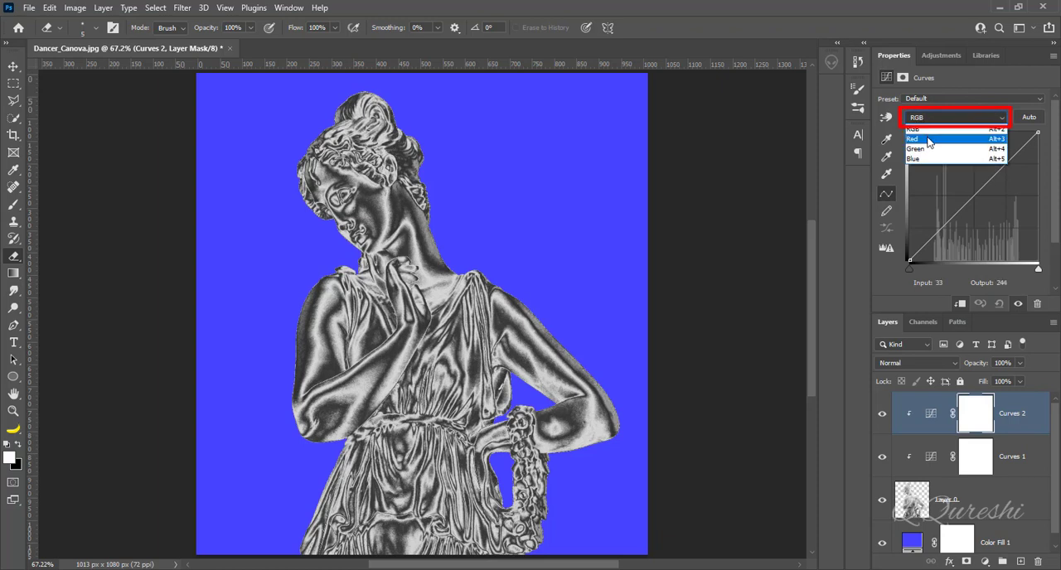
click(929, 140)
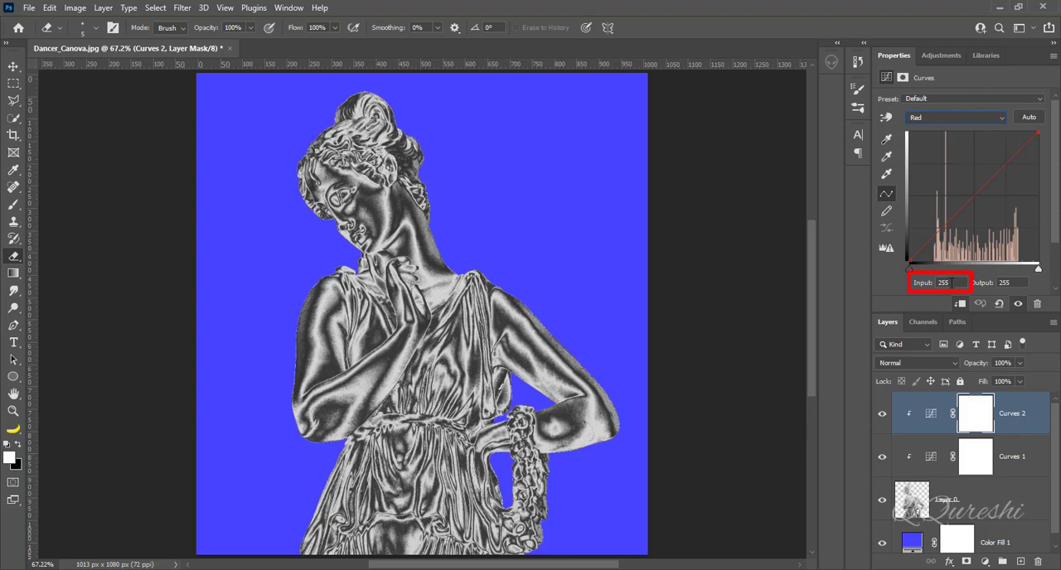
drag(952, 283, 913, 283)
text(100)
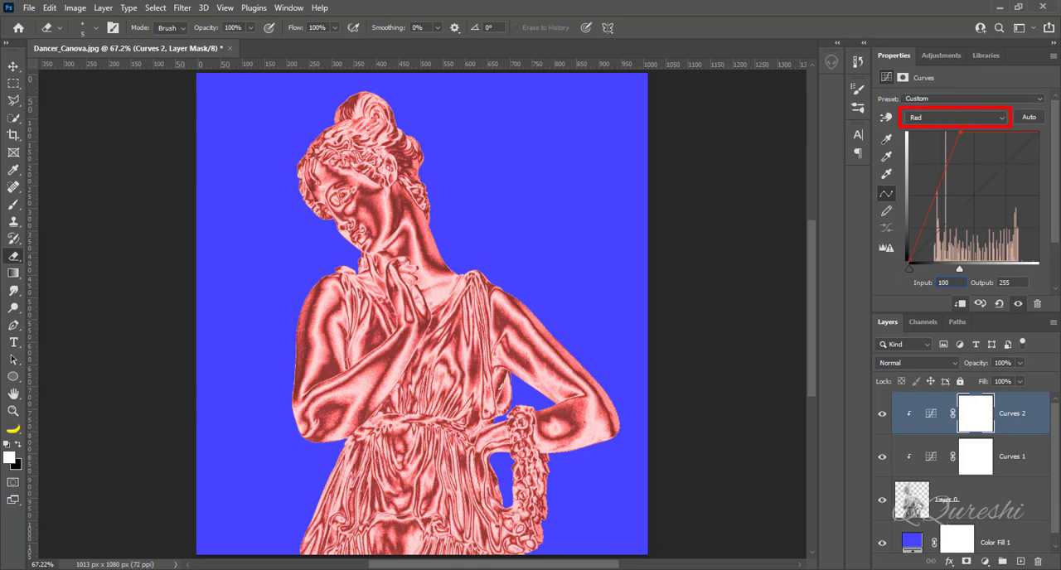
- Set the Green channel's white point to input 200 in the second Curves adjustment
click(946, 117)
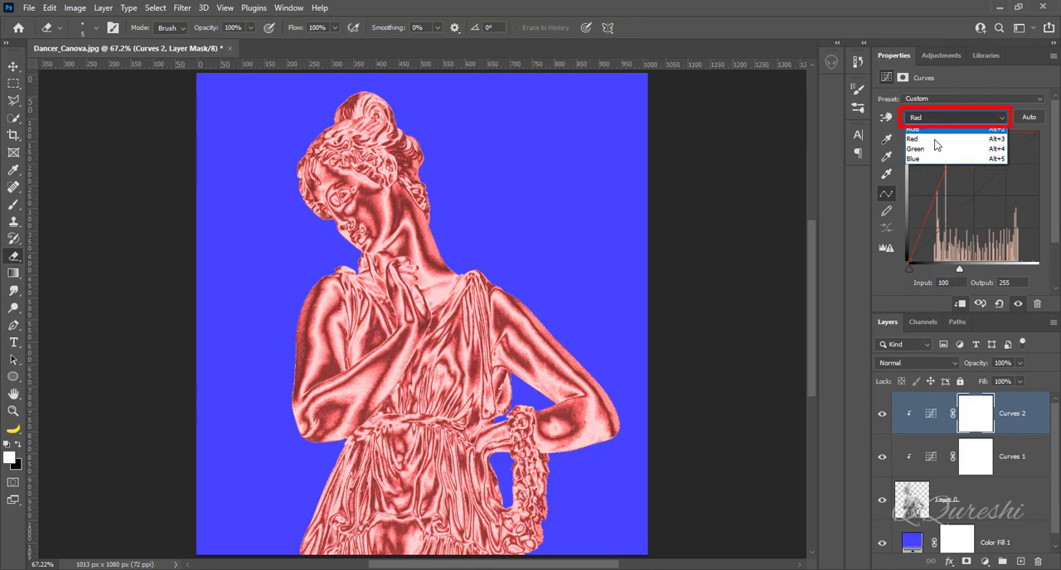
click(934, 148)
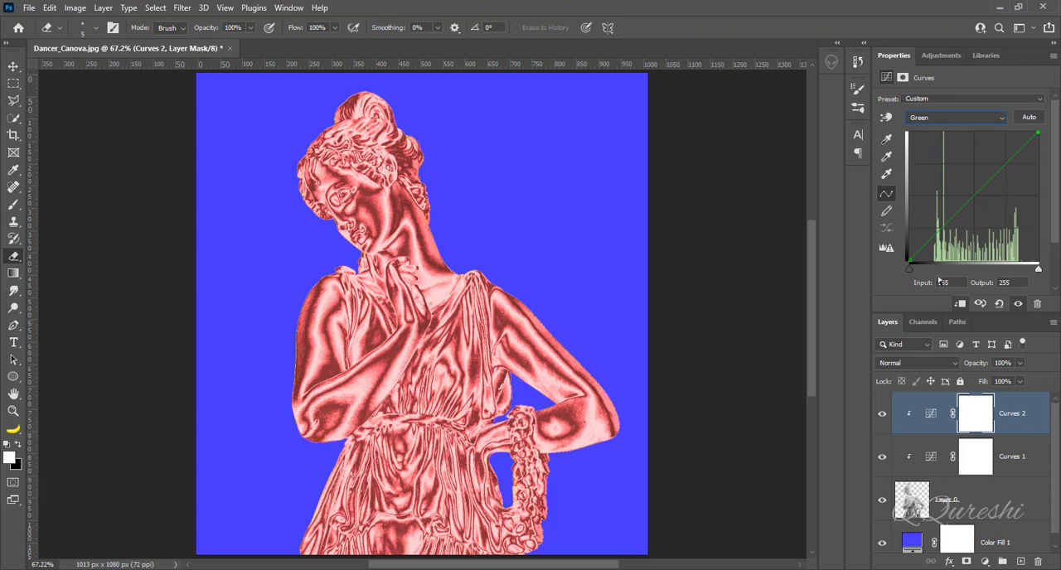
drag(953, 283, 900, 281)
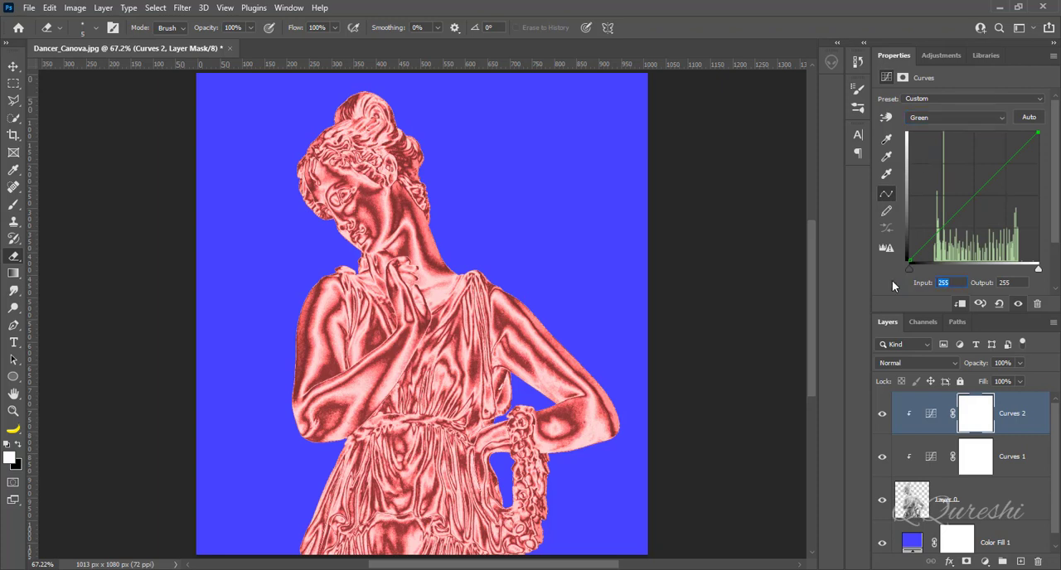
text(200)
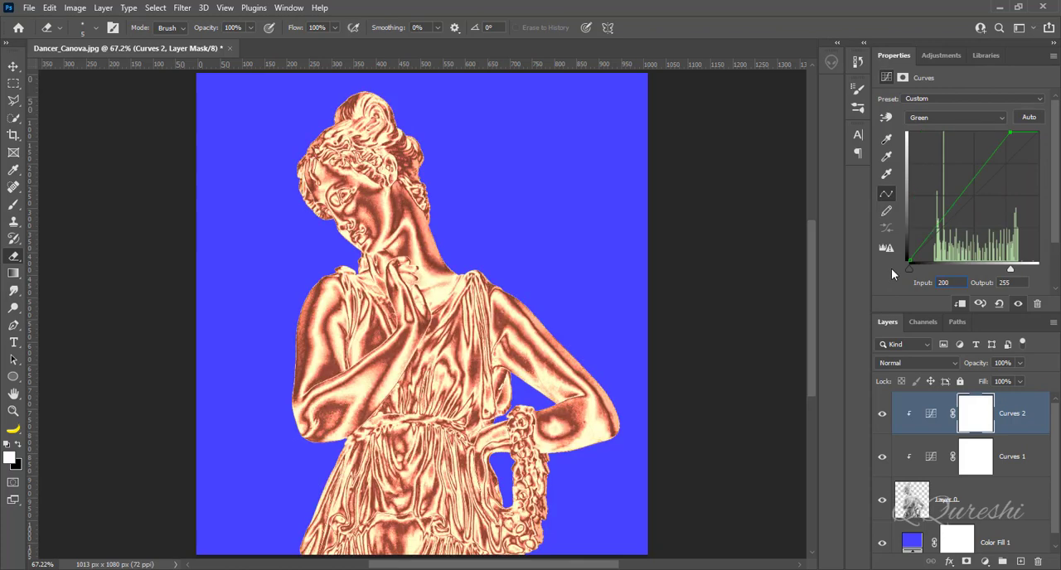
- Set the Blue channel's white point to output 100 in the second Curves adjustment
click(932, 120)
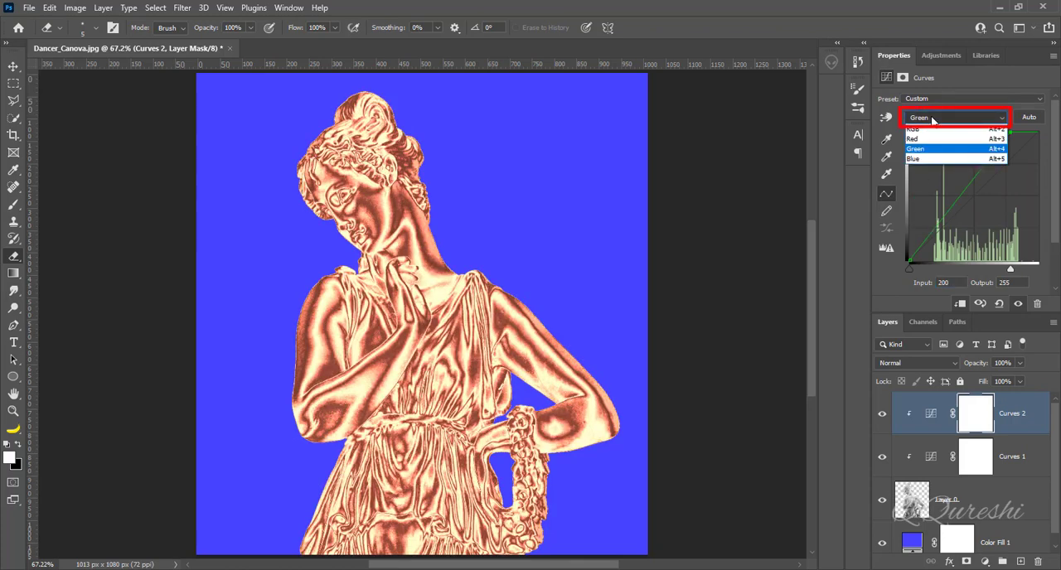
click(928, 159)
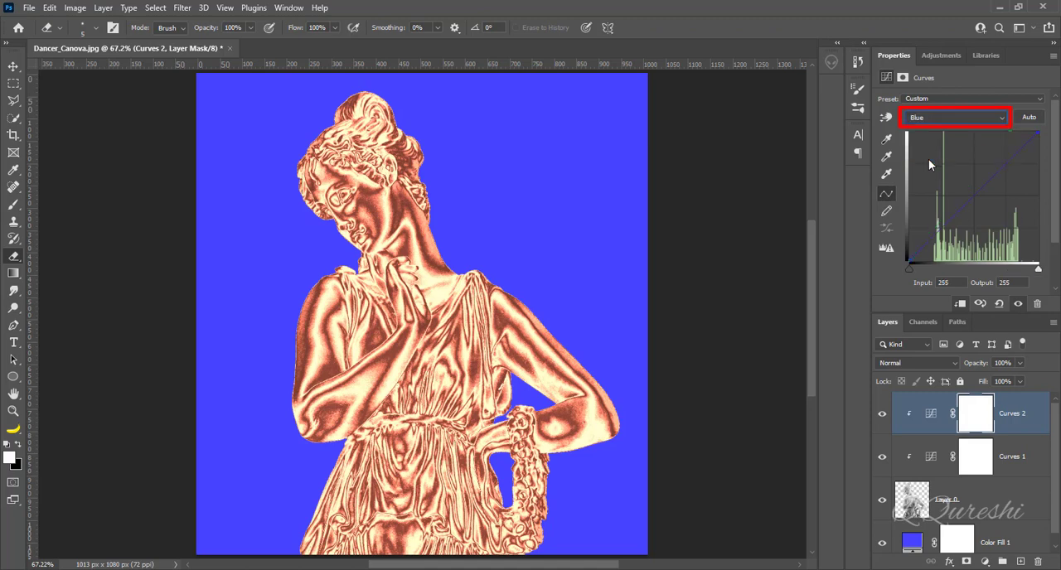
double_click(997, 283)
text(100)
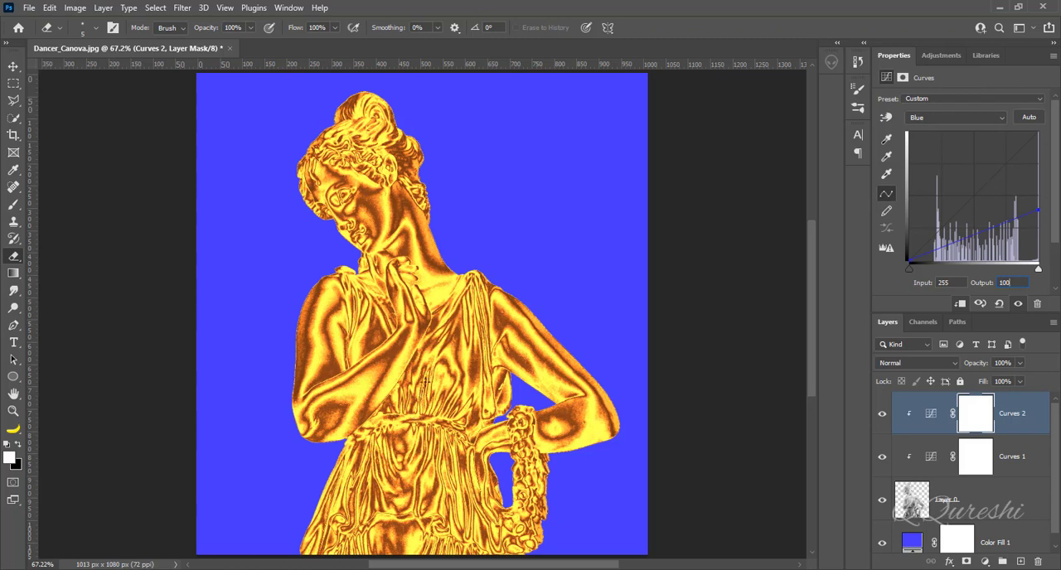
- Replace the second Curves adjustment with a Color Lookup adjustment clipped to the statue, using the EdgyAmber.3DL 3D LUT
click(931, 415)
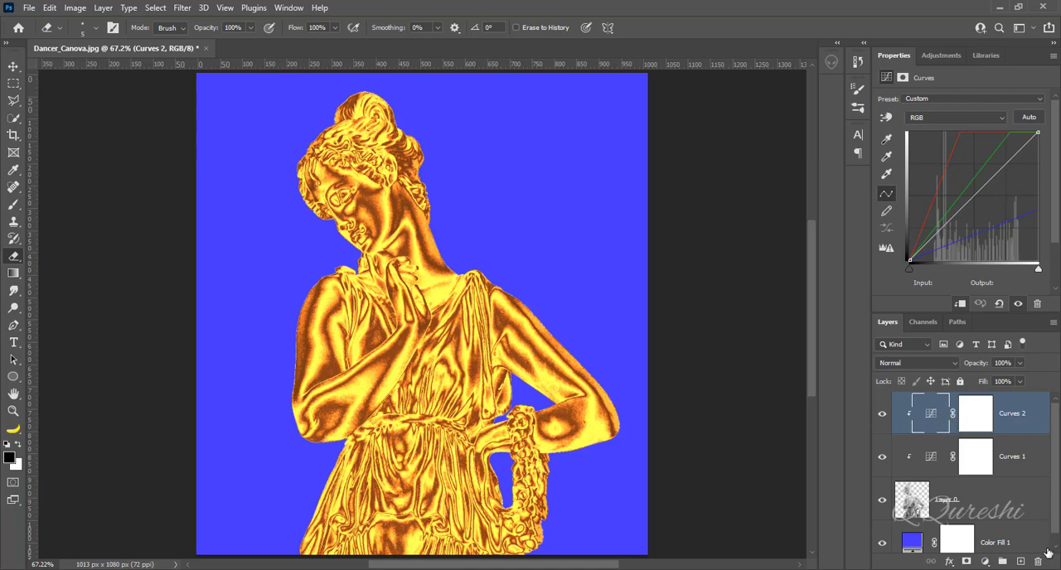
click(1040, 562)
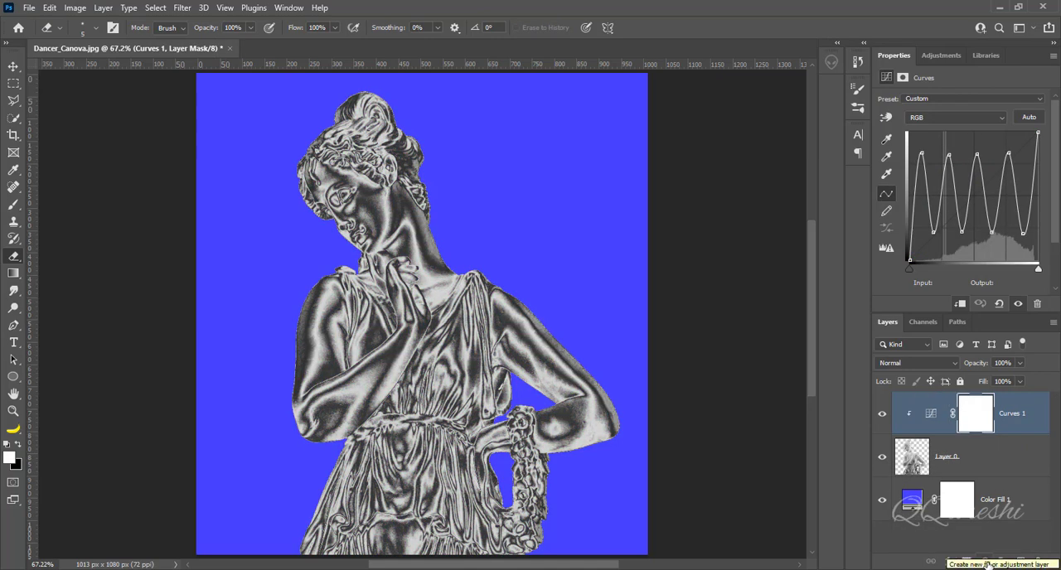
click(985, 562)
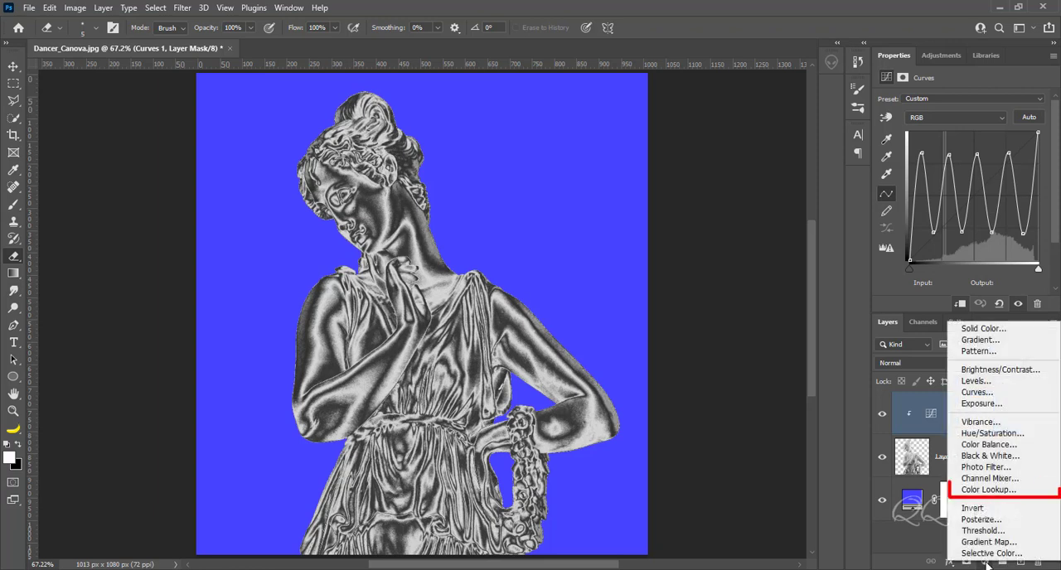
click(994, 489)
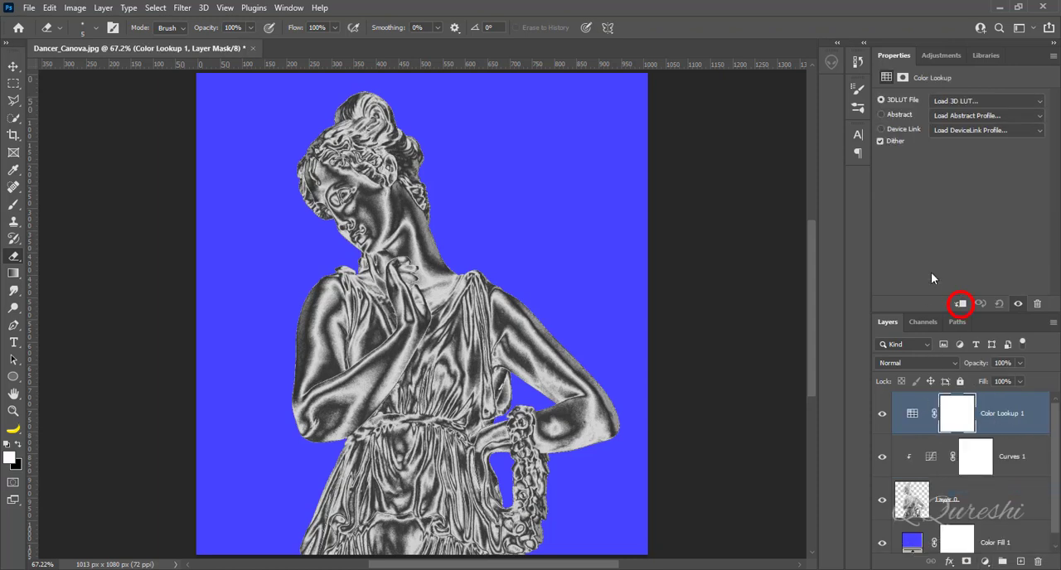
click(959, 305)
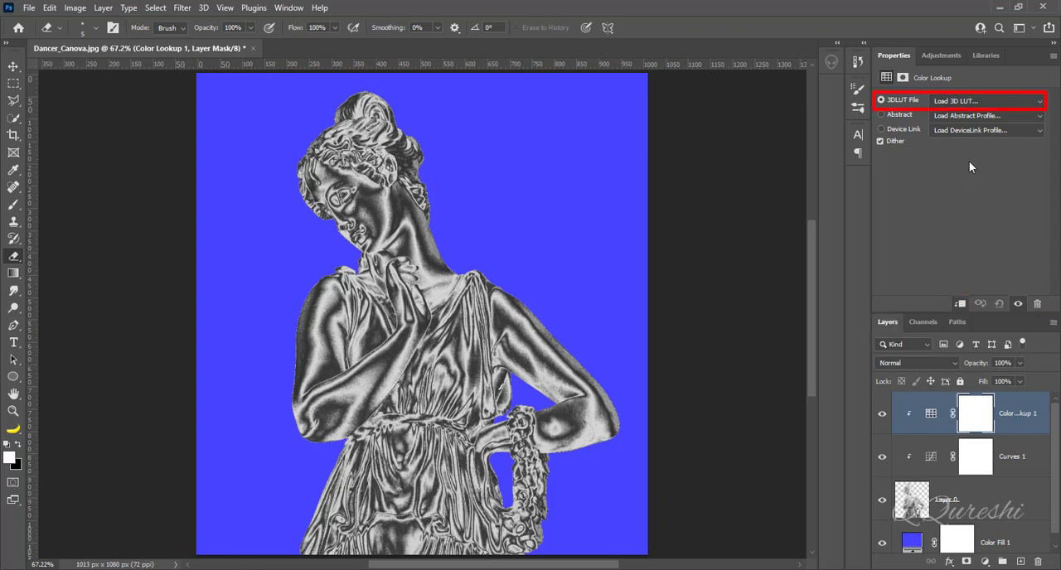
click(954, 102)
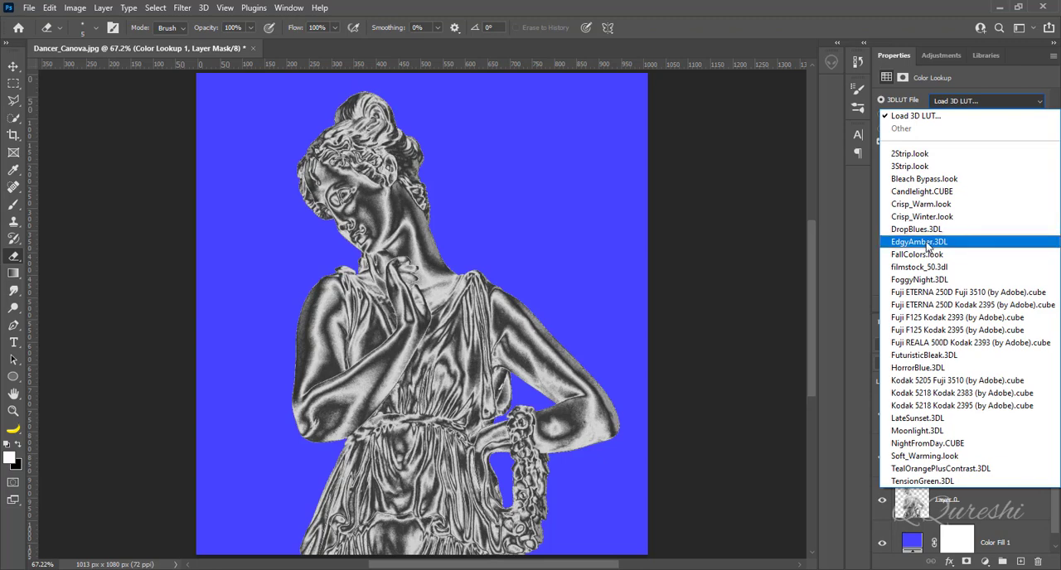
click(926, 241)
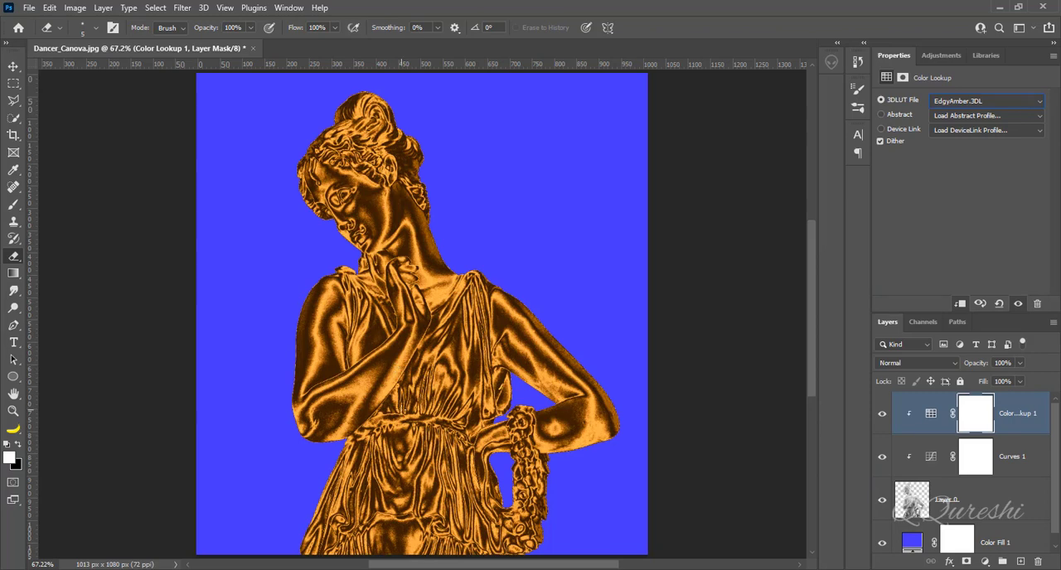
- Add a drop shadow to the statue layer with 59% opacity, a 50° angle and 55 px distance
right_click(983, 505)
click(996, 505)
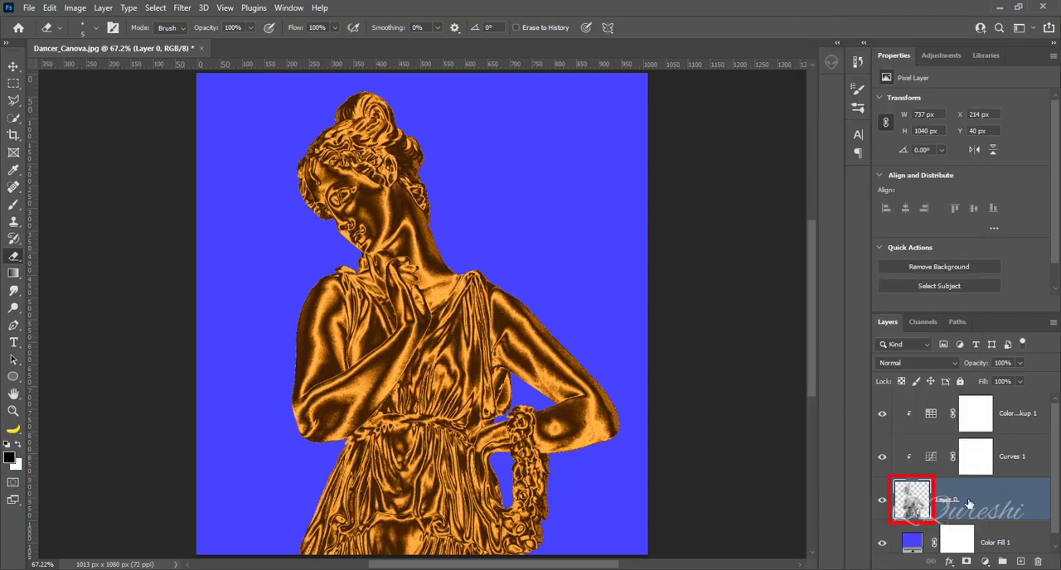
right_click(968, 504)
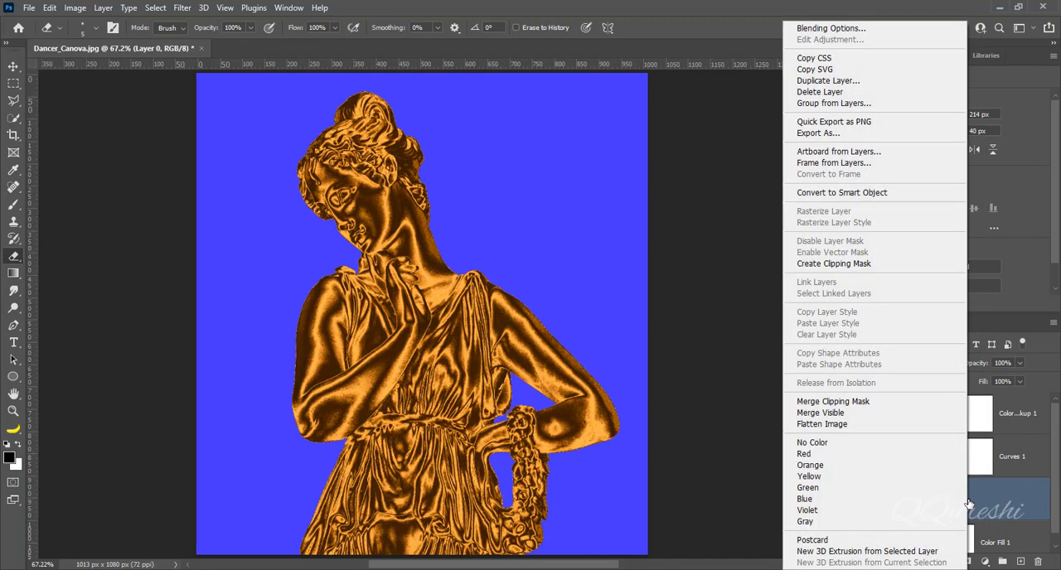
click(830, 28)
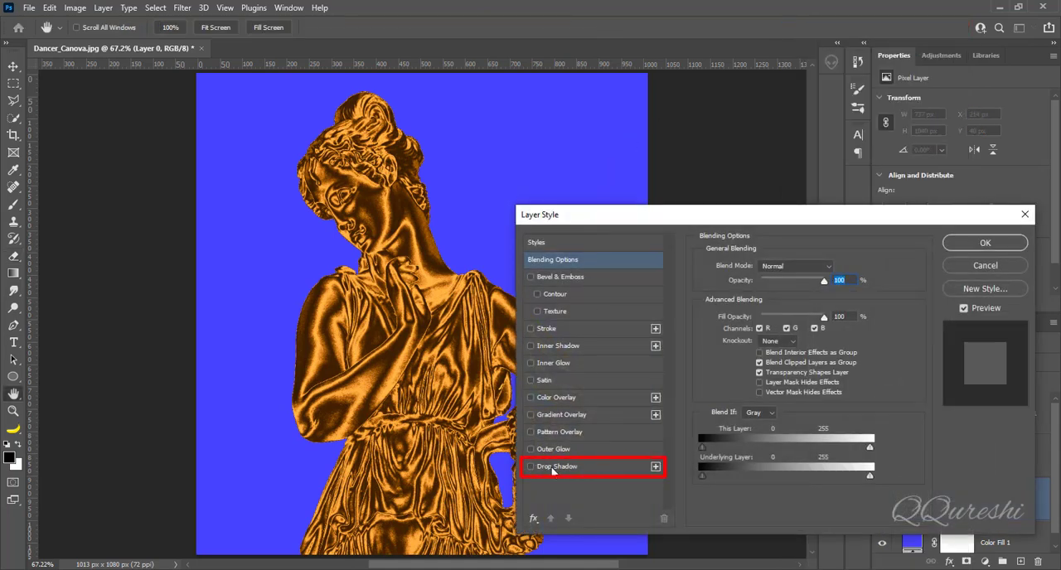
click(554, 467)
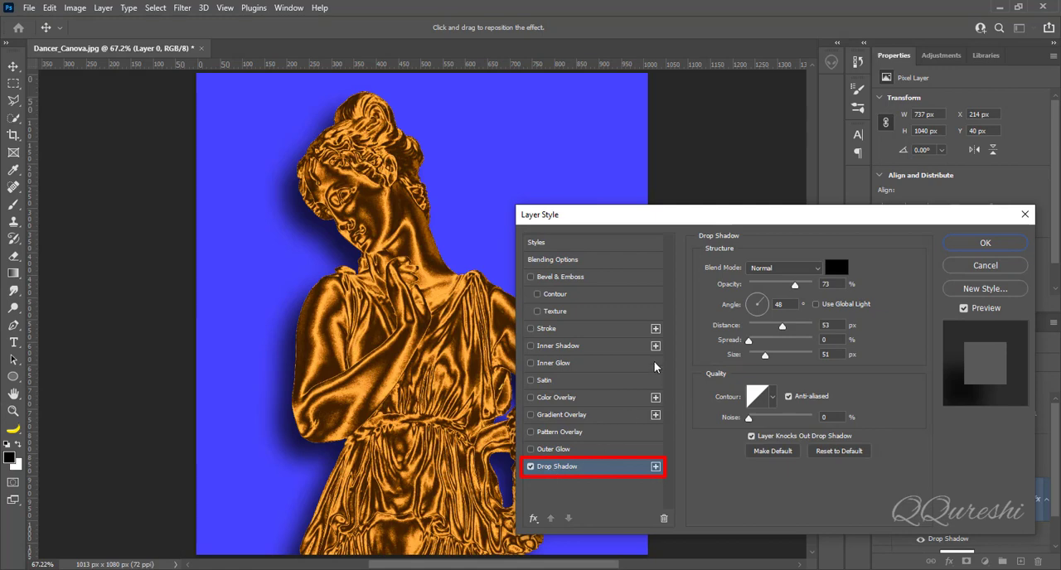
mouse_move(329, 230)
mouse_down()
mouse_move(288, 242)
mouse_move(322, 236)
mouse_up()
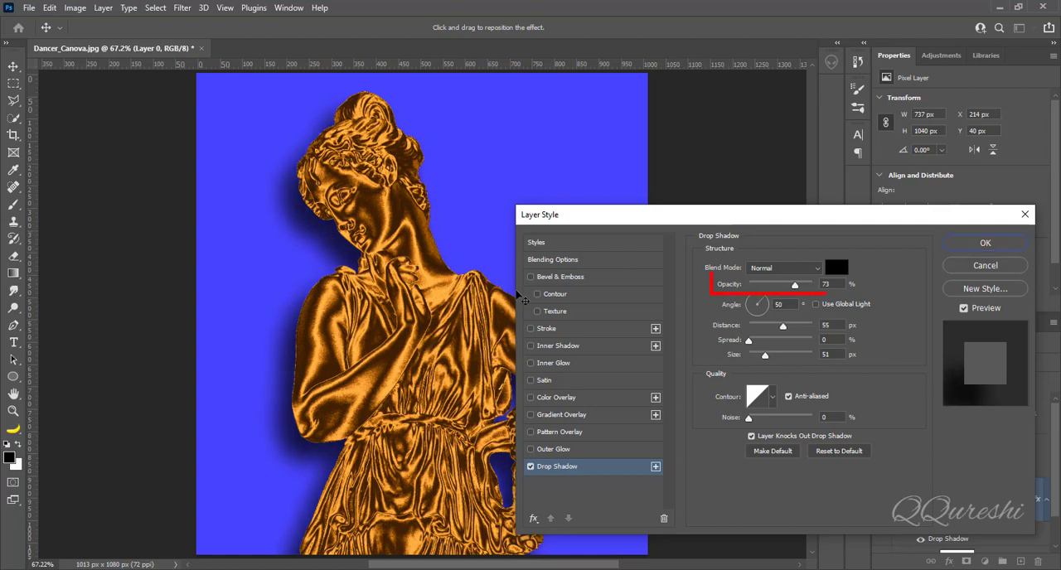
mouse_move(796, 288)
mouse_down()
mouse_move(776, 288)
mouse_move(788, 287)
mouse_up()
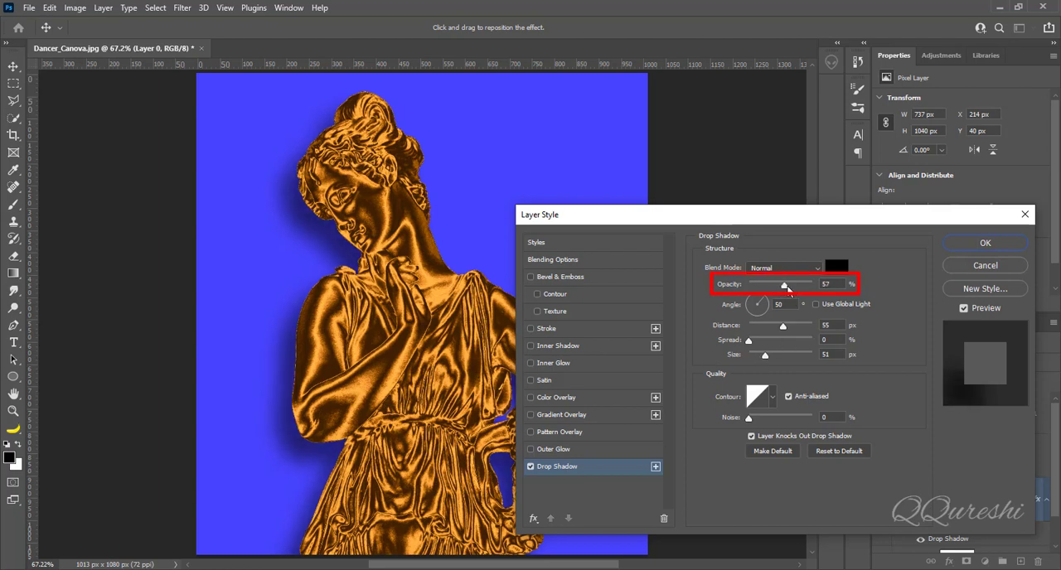
click(967, 244)
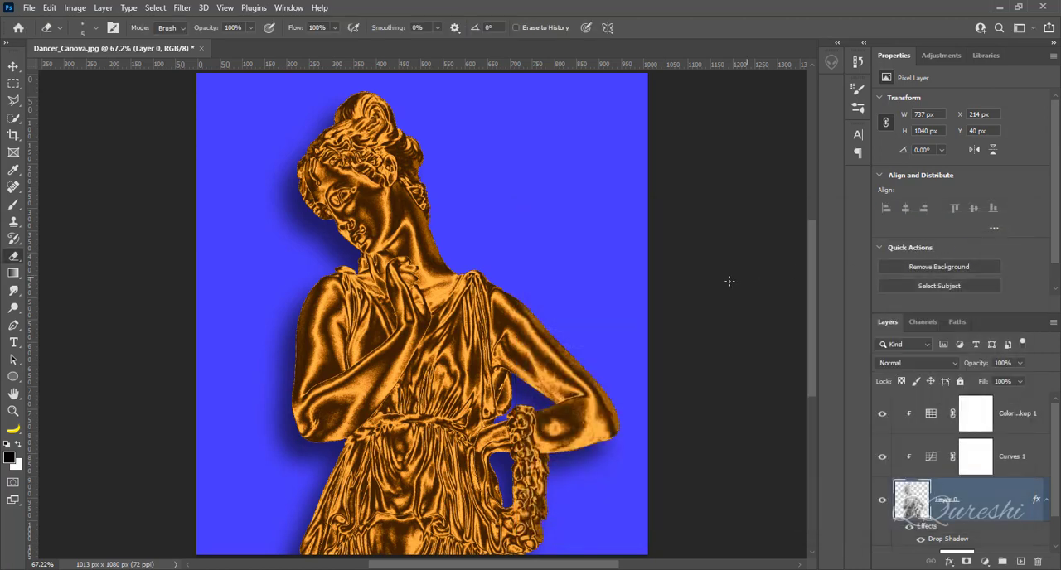